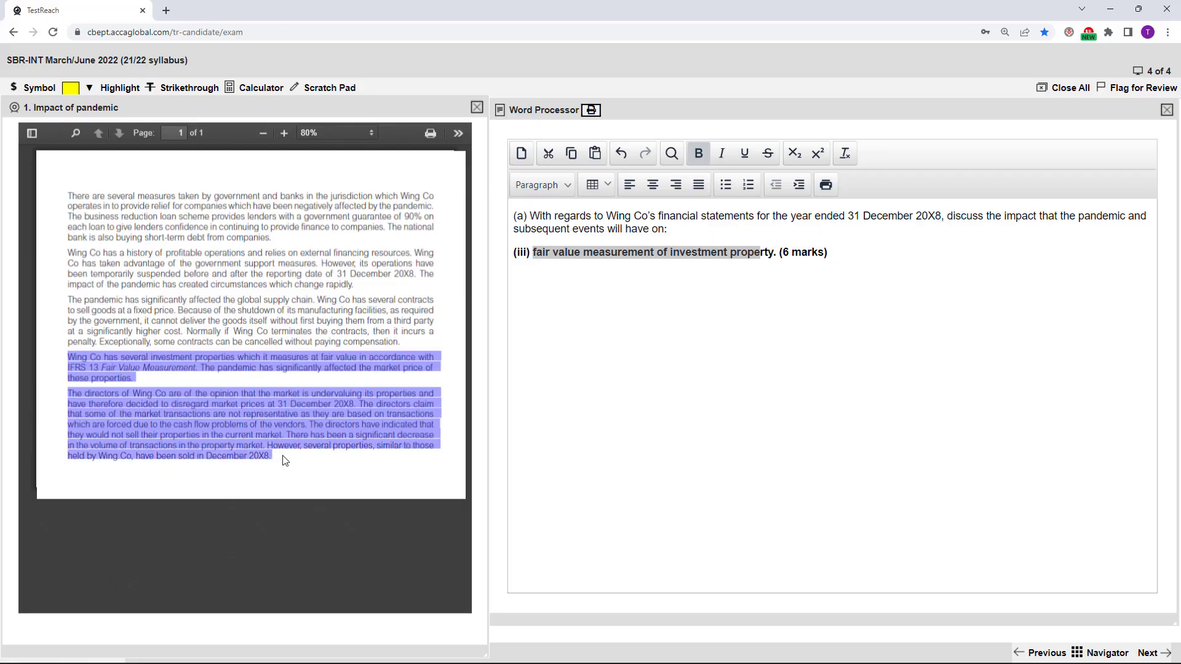
Examine requirement (iii) on fair value measurement of investment property and the exhibit passages on Wing Co's properties and the directors' opinion
{"action": "left_click", "coordinate": [298, 479]}
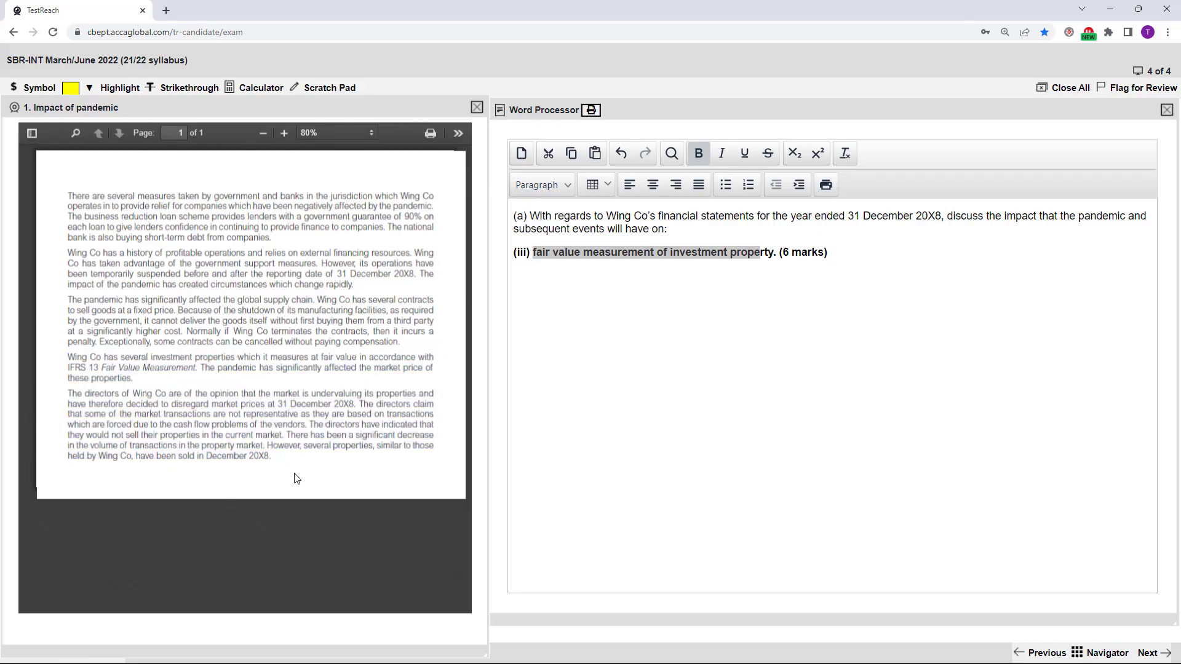
{"action": "left_click", "coordinate": [632, 331]}
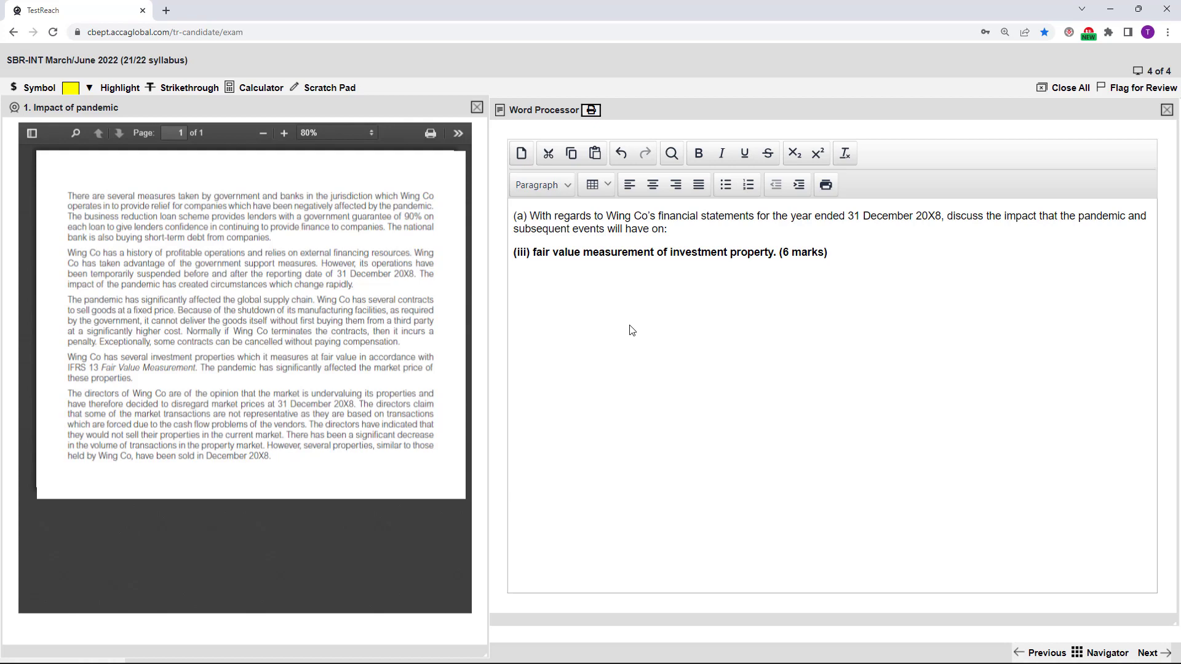
{"action": "left_click", "coordinate": [538, 256]}
{"action": "left_click_drag", "start_coordinate": [533, 254], "coordinate": [778, 254]}
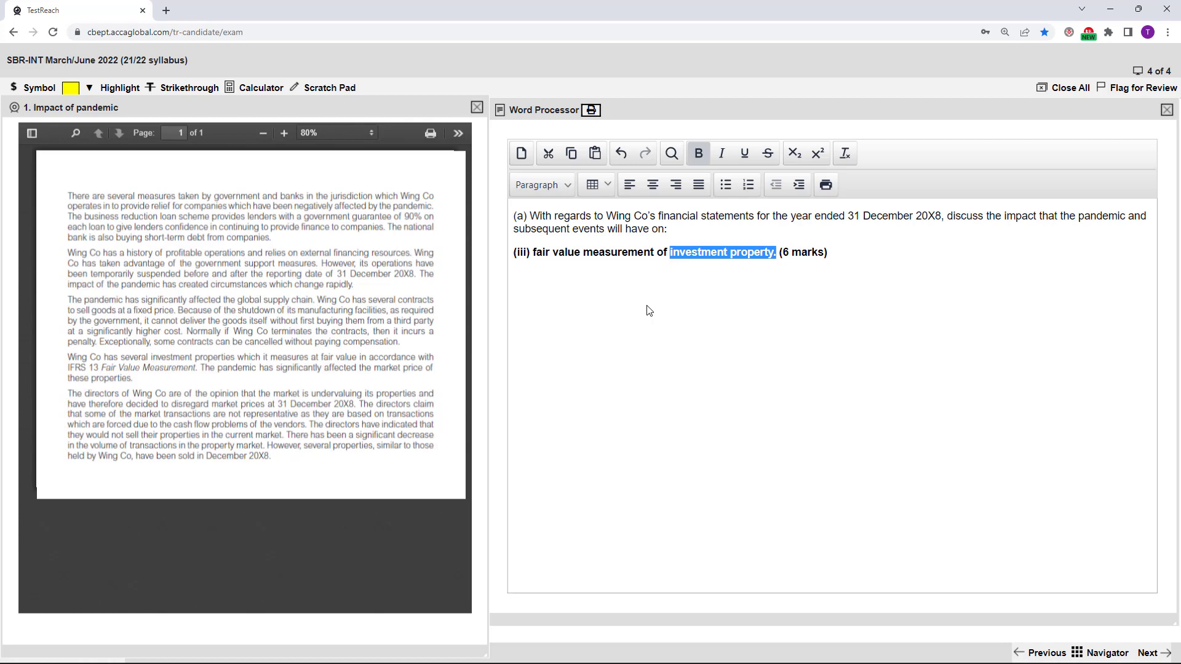
{"action": "left_click", "coordinate": [152, 383]}
{"action": "left_click_drag", "start_coordinate": [127, 358], "coordinate": [185, 363]}
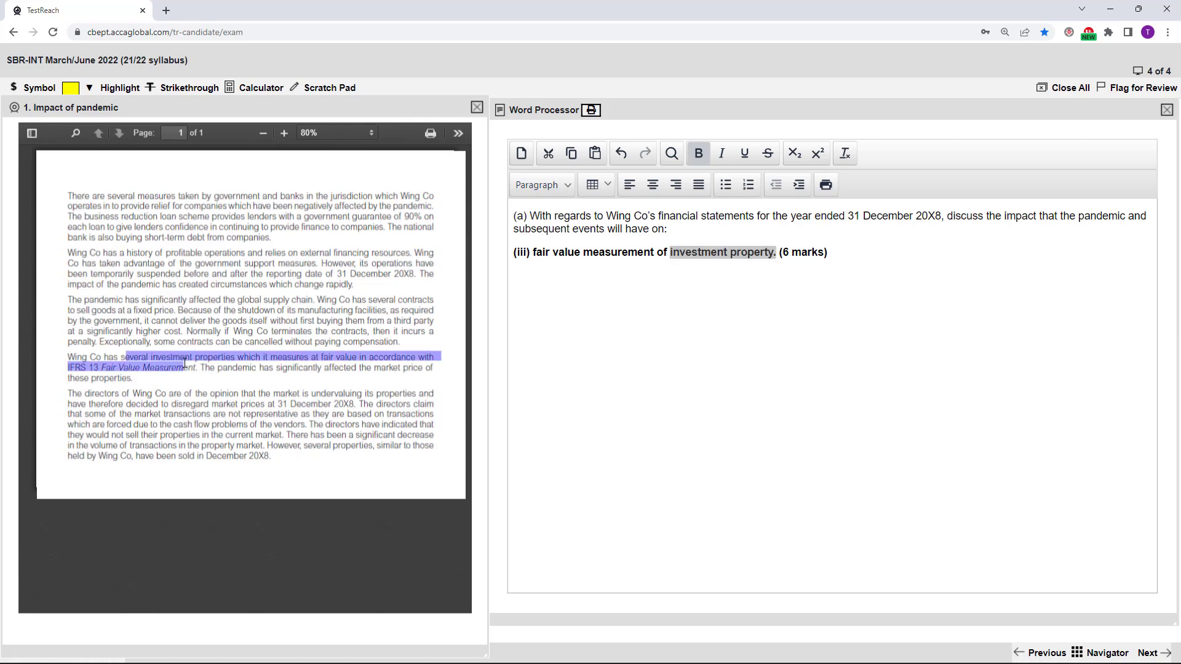
{"action": "left_click", "coordinate": [267, 371]}
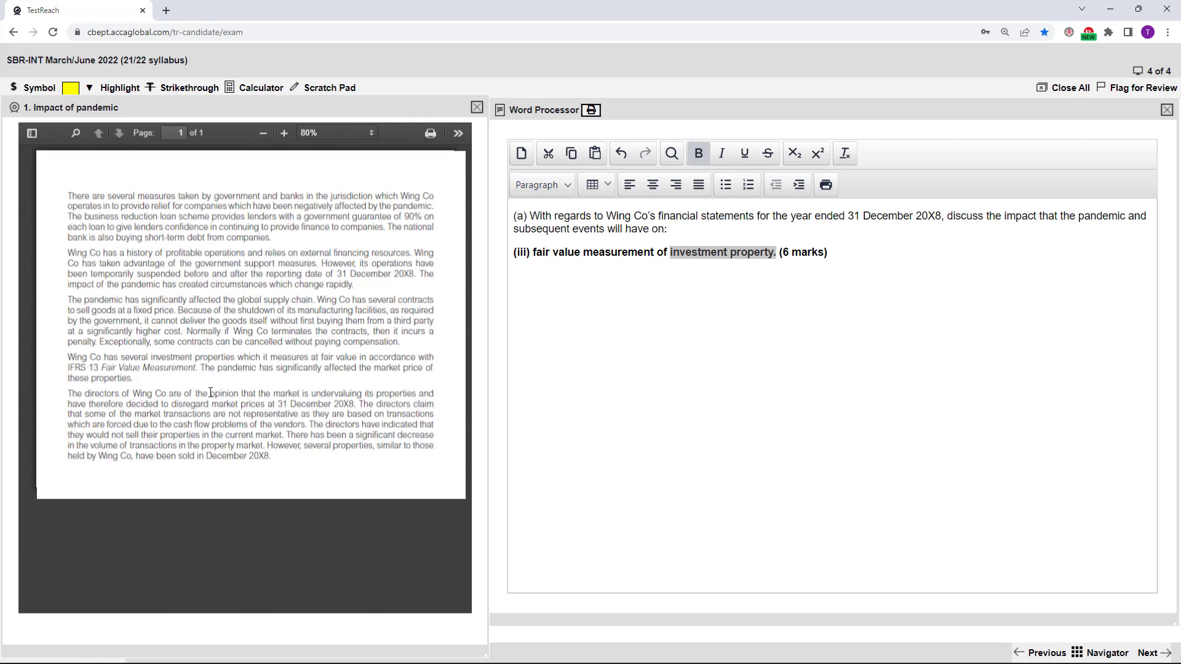
{"action": "left_click_drag", "start_coordinate": [211, 393], "coordinate": [312, 395]}
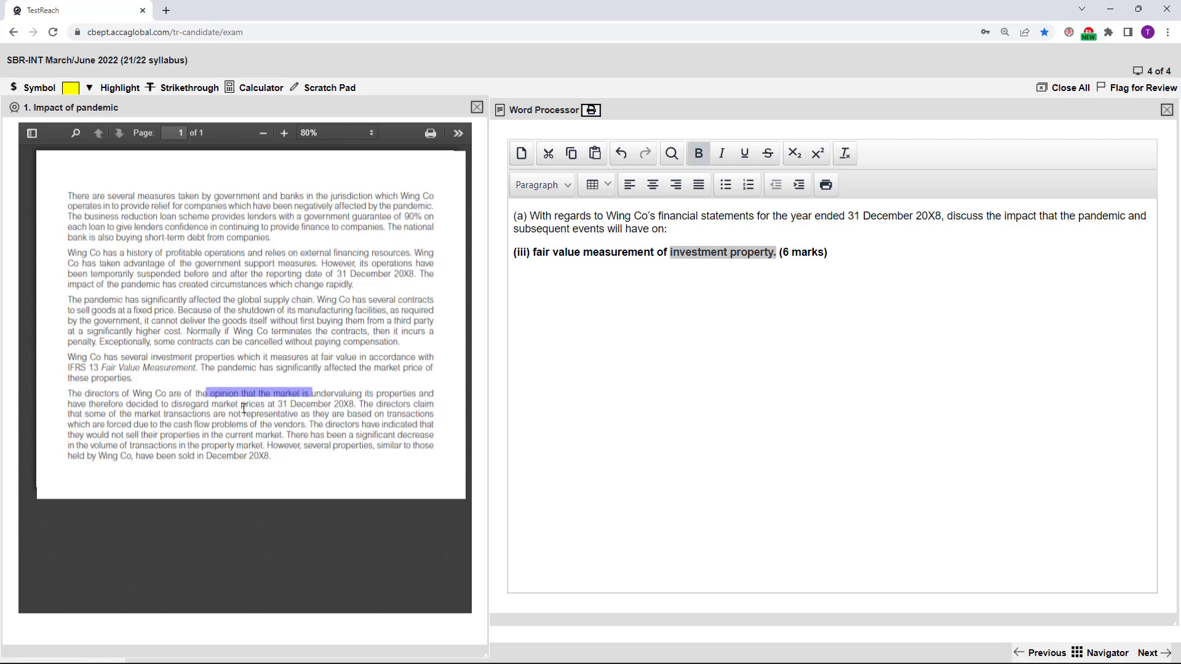
Highlight in yellow the exhibit's passages on disregarding market prices and on the directors not selling their properties in the current market
{"action": "left_click_drag", "start_coordinate": [91, 404], "coordinate": [269, 405]}
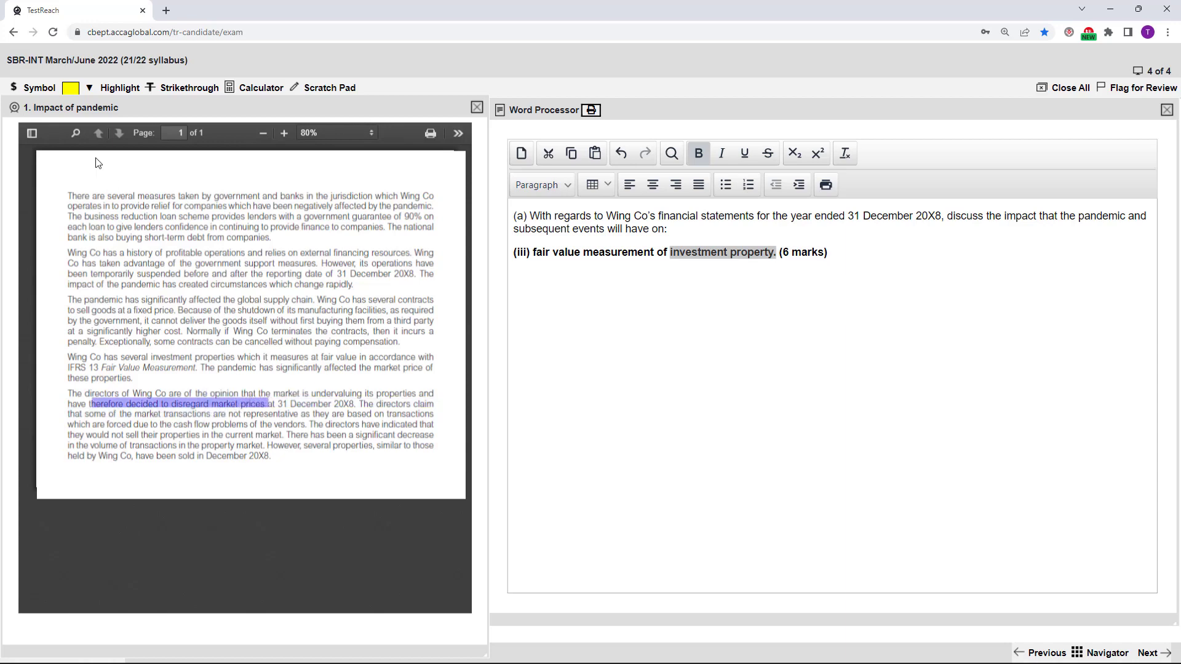
{"action": "left_click", "coordinate": [90, 89]}
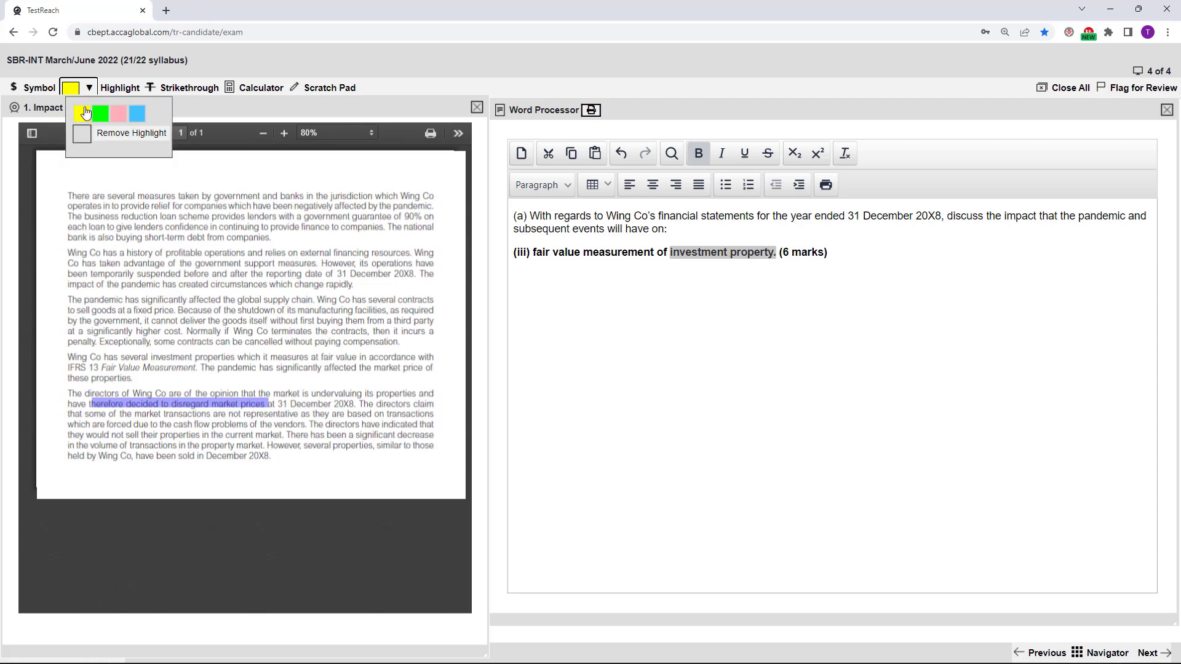
{"action": "left_click", "coordinate": [83, 115]}
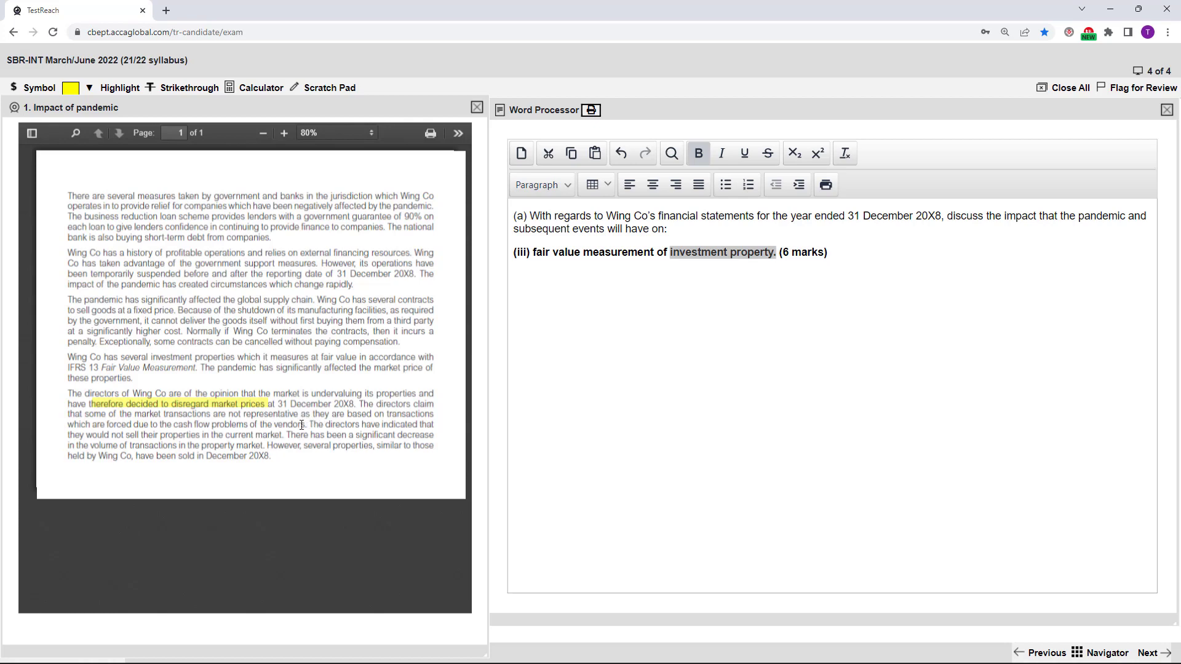
{"action": "left_click_drag", "start_coordinate": [306, 425], "coordinate": [280, 436]}
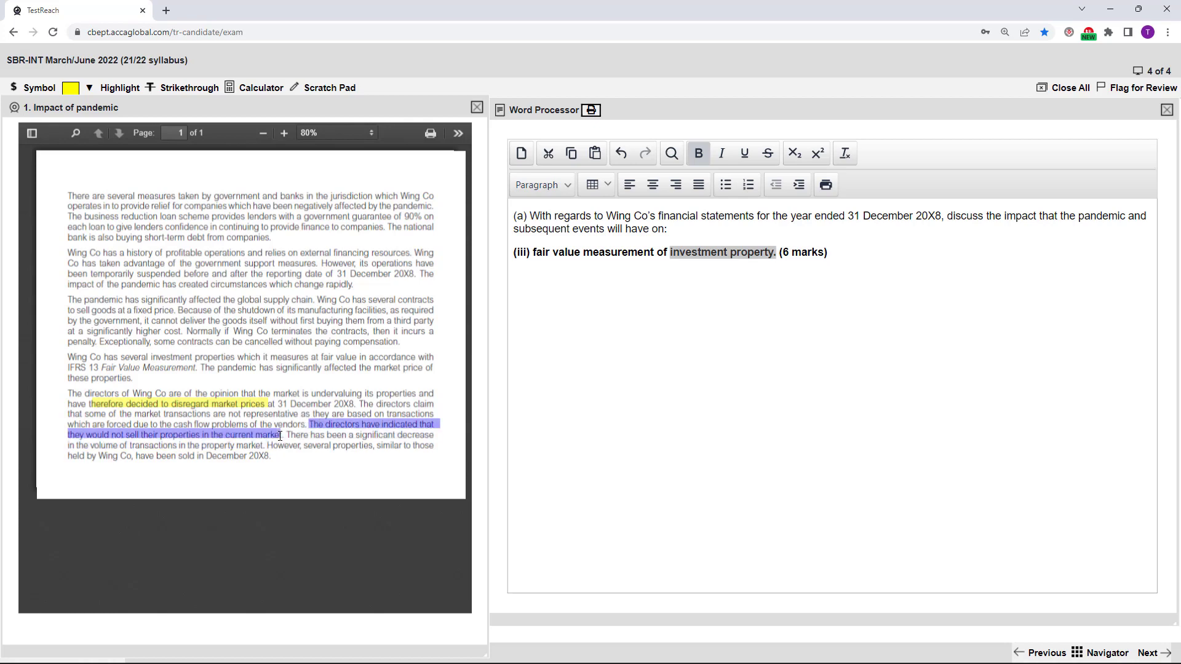
{"action": "left_click", "coordinate": [89, 91]}
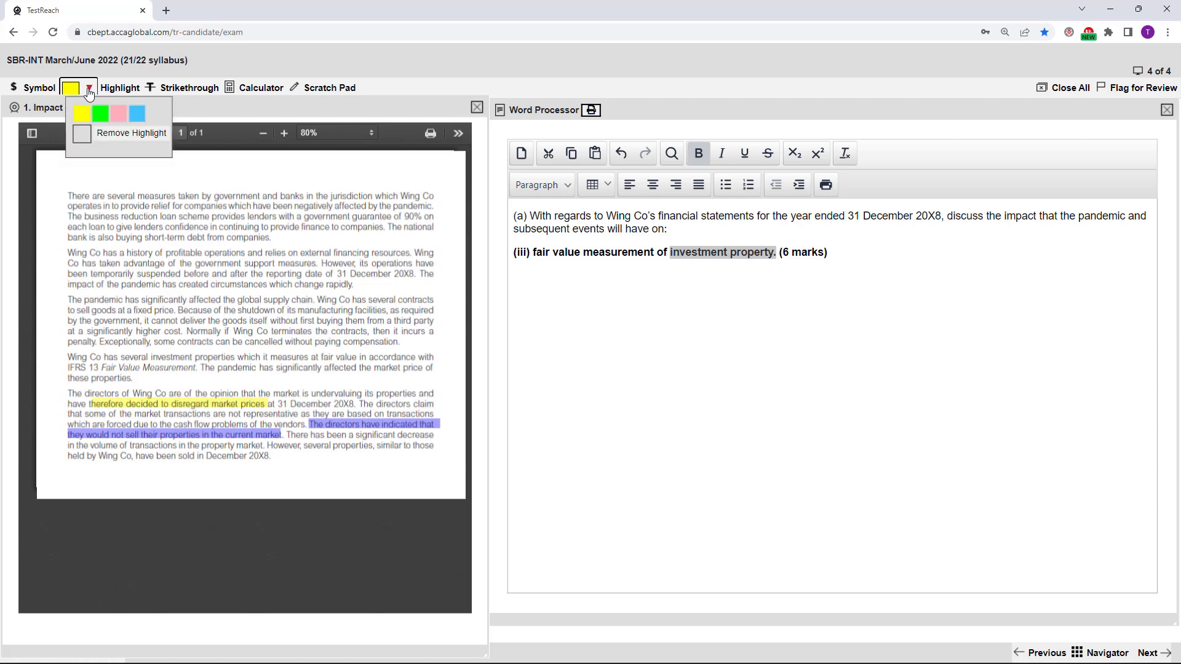
{"action": "left_click", "coordinate": [83, 114]}
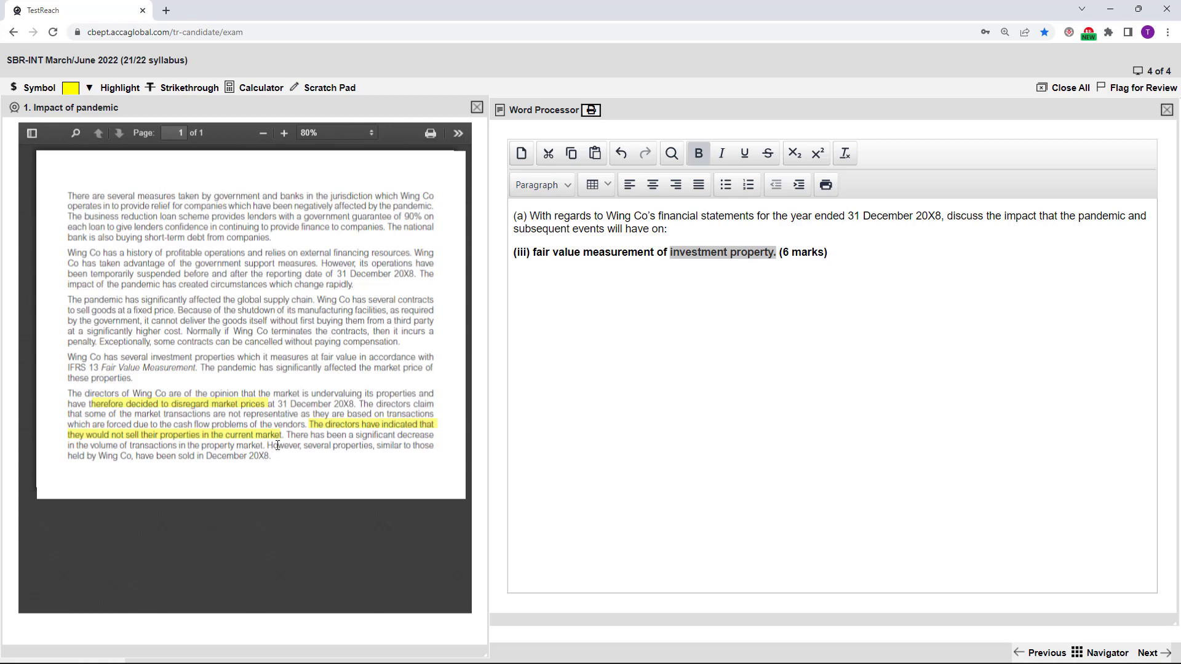
Highlight in yellow the exhibit's closing sentence about several similar properties having been sold in December 20X8
{"action": "left_click_drag", "start_coordinate": [274, 445], "coordinate": [270, 454]}
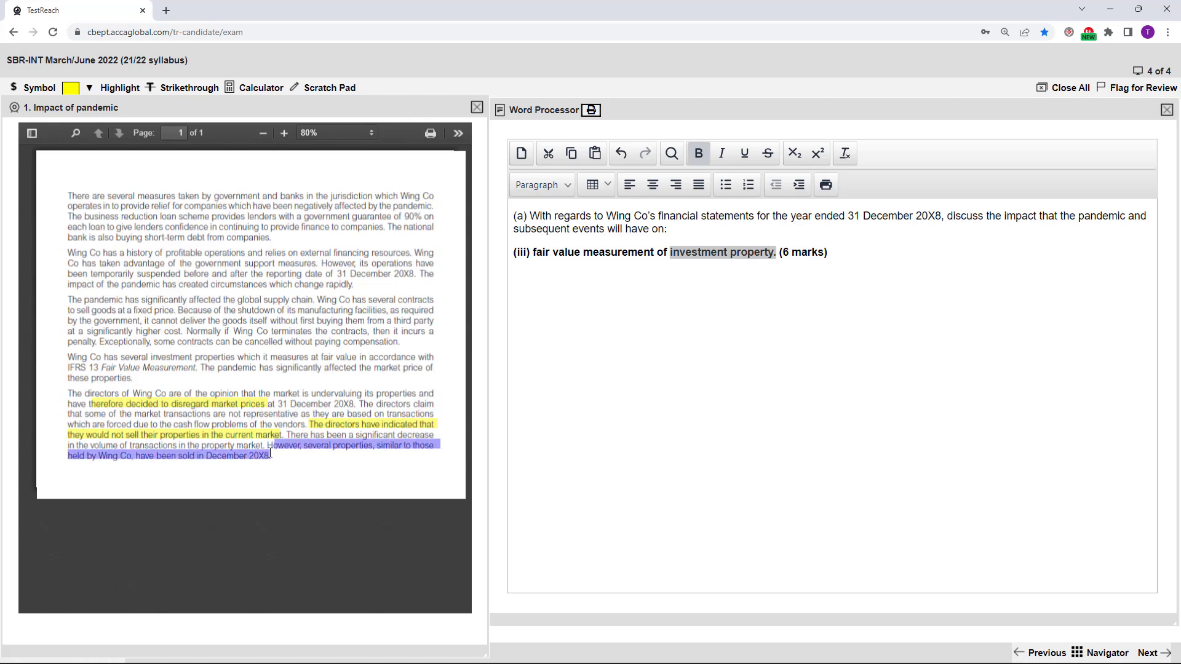
{"action": "left_click", "coordinate": [90, 88]}
{"action": "left_click", "coordinate": [81, 116]}
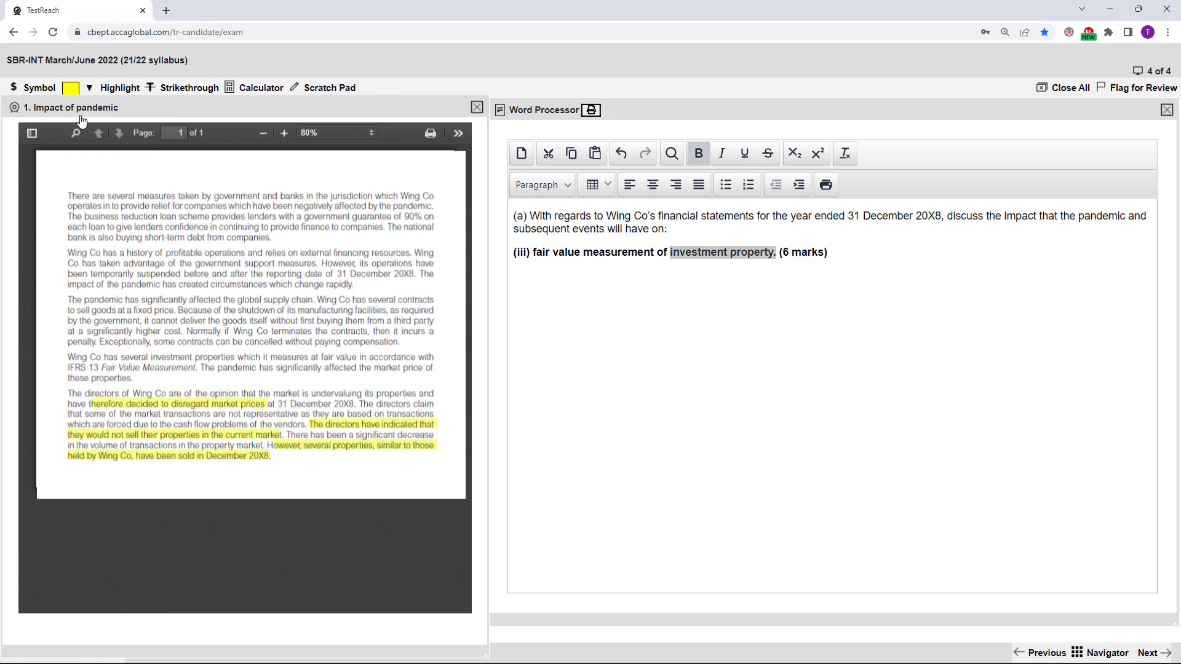
Review the answer's opening paragraphs on Wing's use of fair value for investment properties and the definition of fair value
{"action": "left_click", "coordinate": [566, 289]}
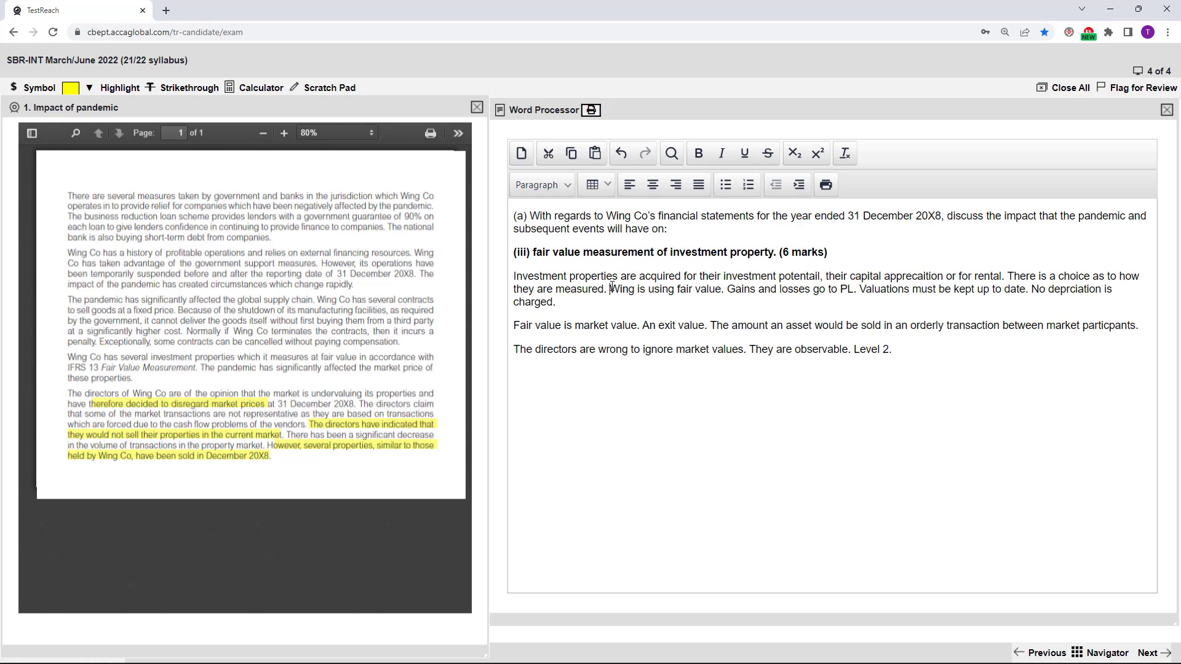
{"action": "left_click_drag", "start_coordinate": [611, 288], "coordinate": [635, 288]}
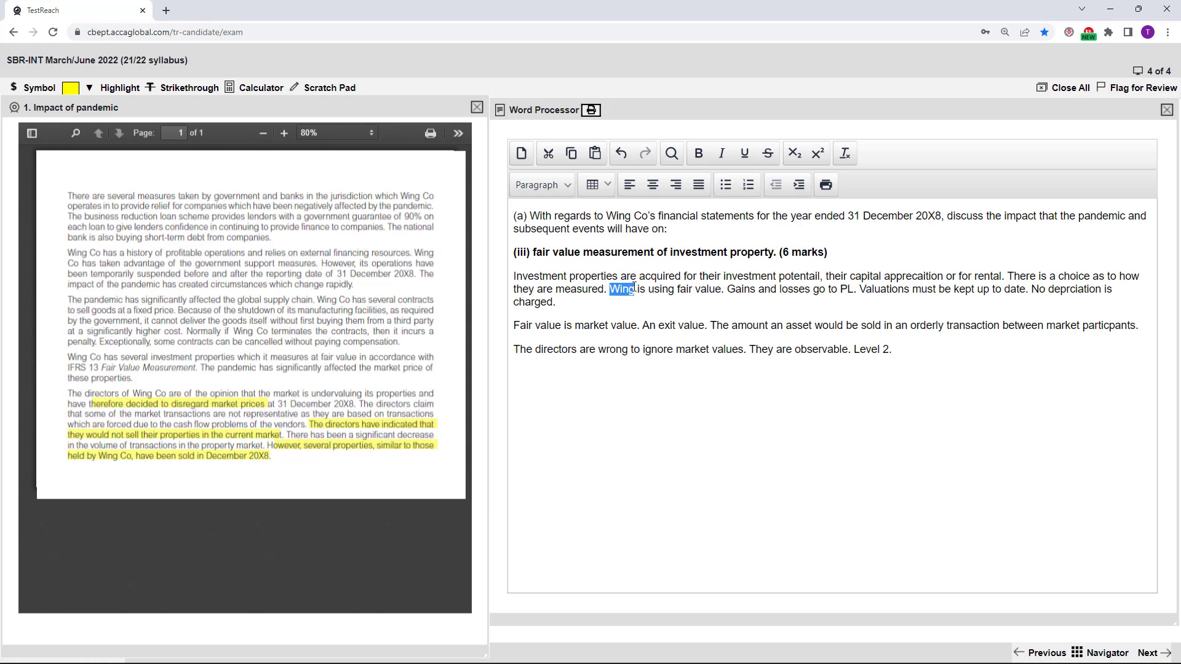
{"action": "left_click", "coordinate": [590, 326]}
Copy the exhibit's sentence on the directors not selling in the current market and paste it as a new paragraph ending the answer
{"action": "left_click_drag", "start_coordinate": [312, 425], "coordinate": [280, 434]}
{"action": "key", "text": "ctrl+c"}
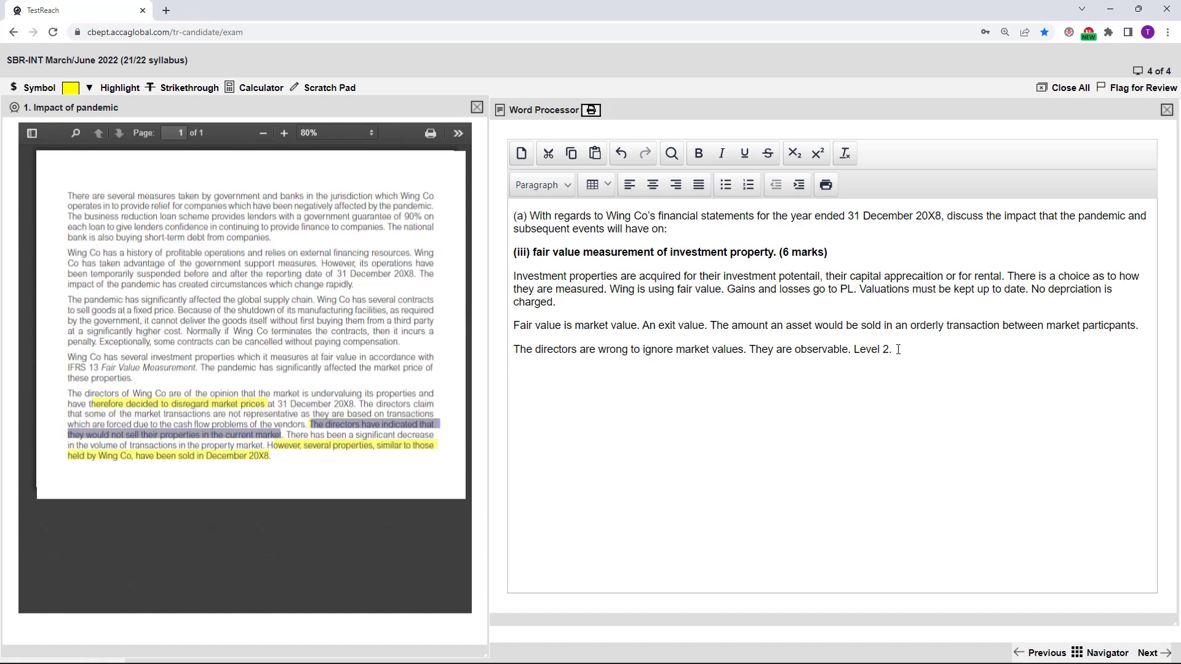
{"action": "key", "text": "Return"}
{"action": "left_click", "coordinate": [595, 154]}
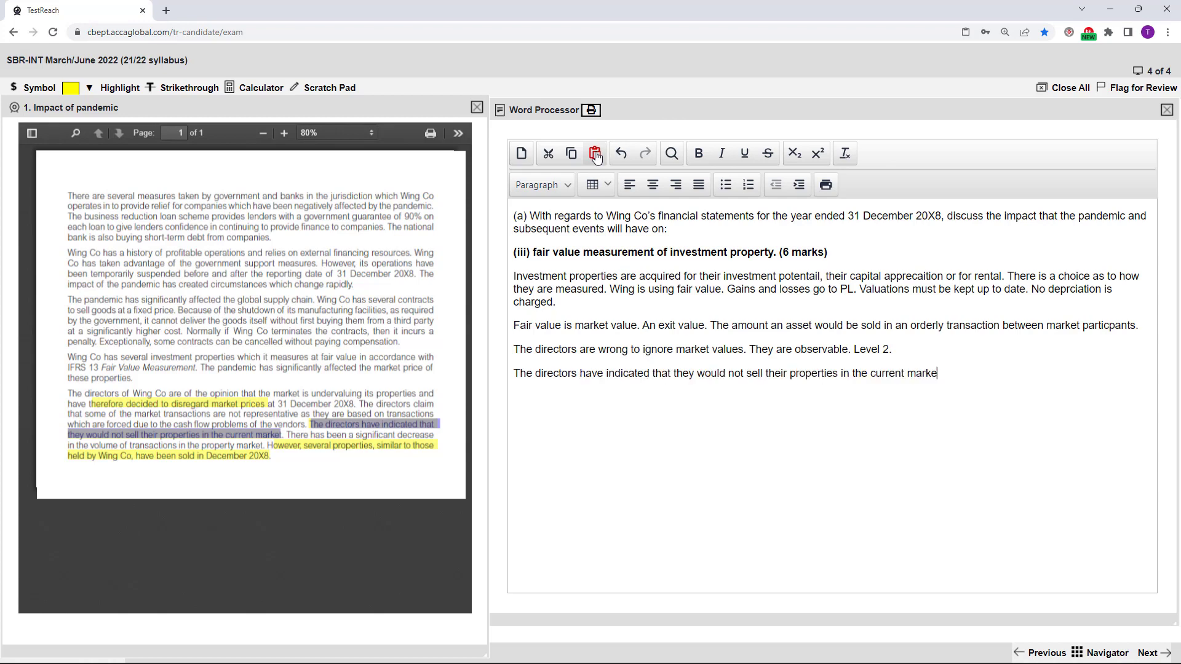
Insert "Fair is not entity specigic" in front of the pasted sentence in the answer
{"action": "left_click", "coordinate": [515, 374]}
{"action": "type", "text": "Fair is n"}
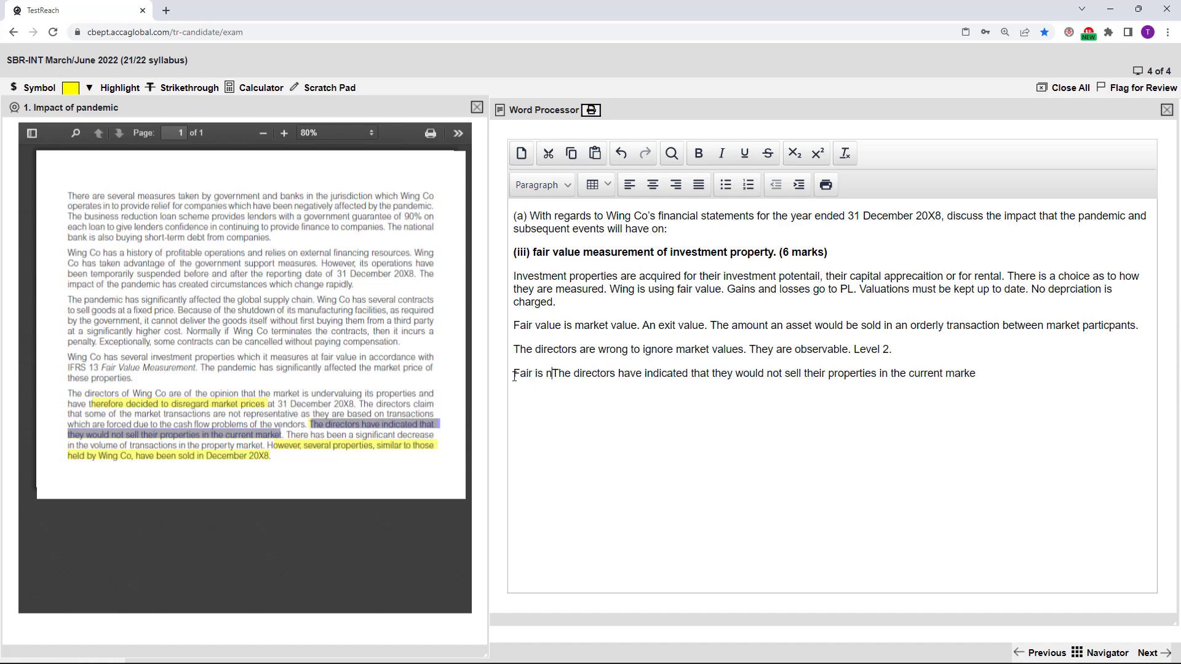
{"action": "type", "text": "ot entit"}
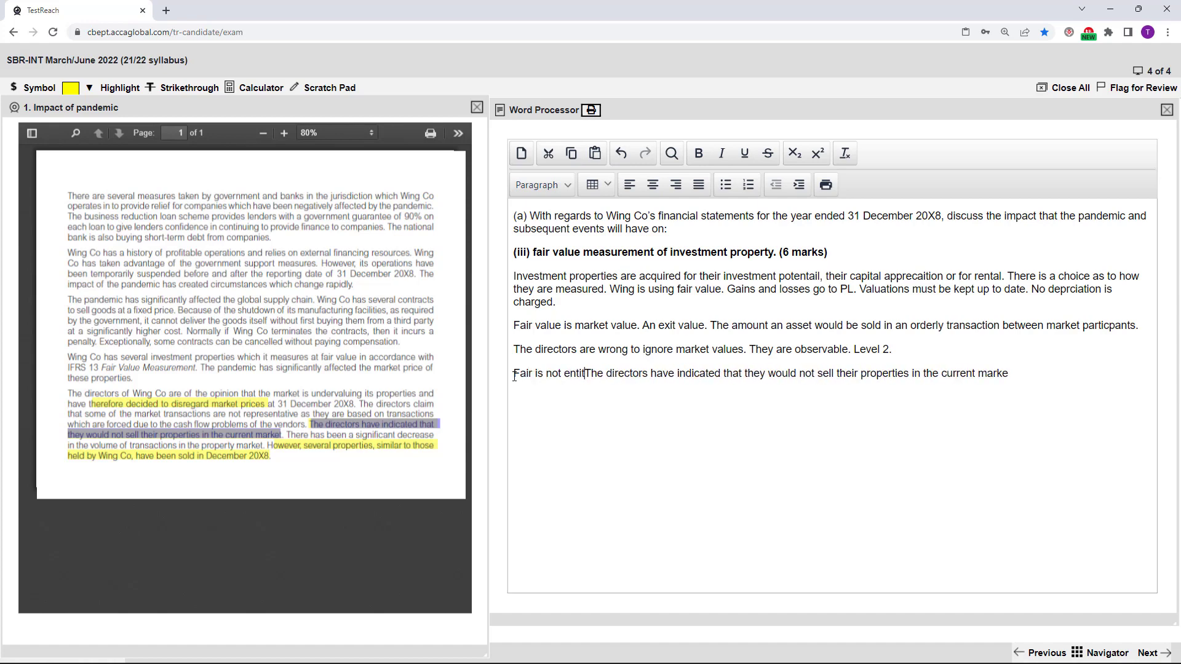
{"action": "type", "text": "y seci"}
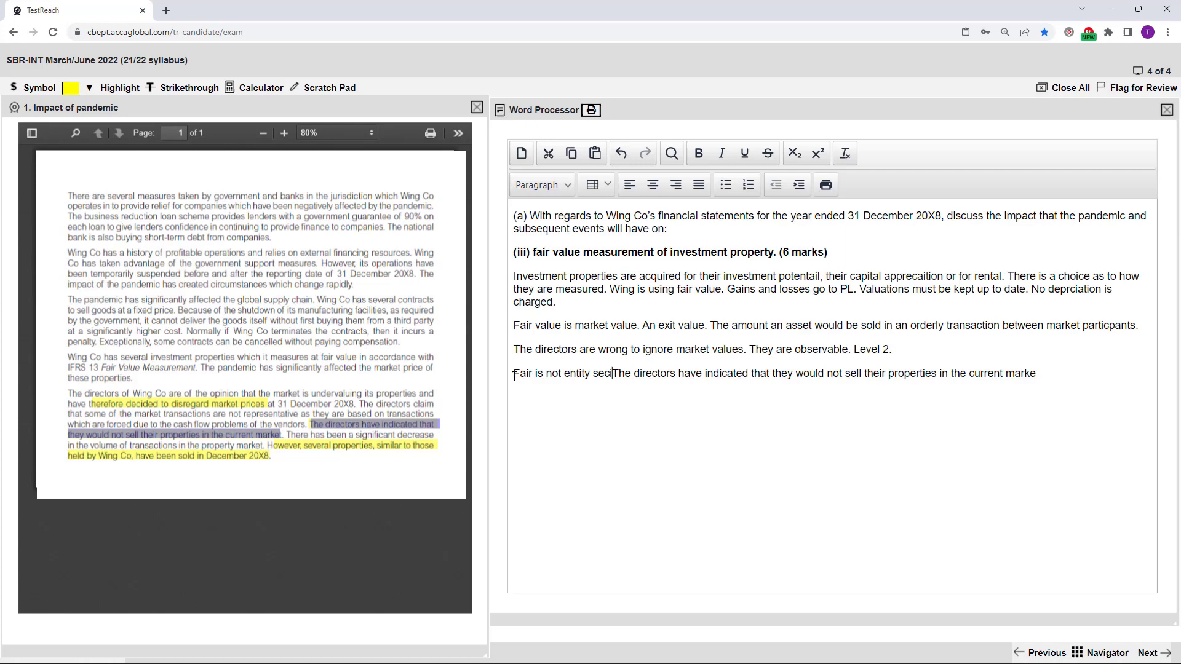
{"action": "type", "text": "i"}
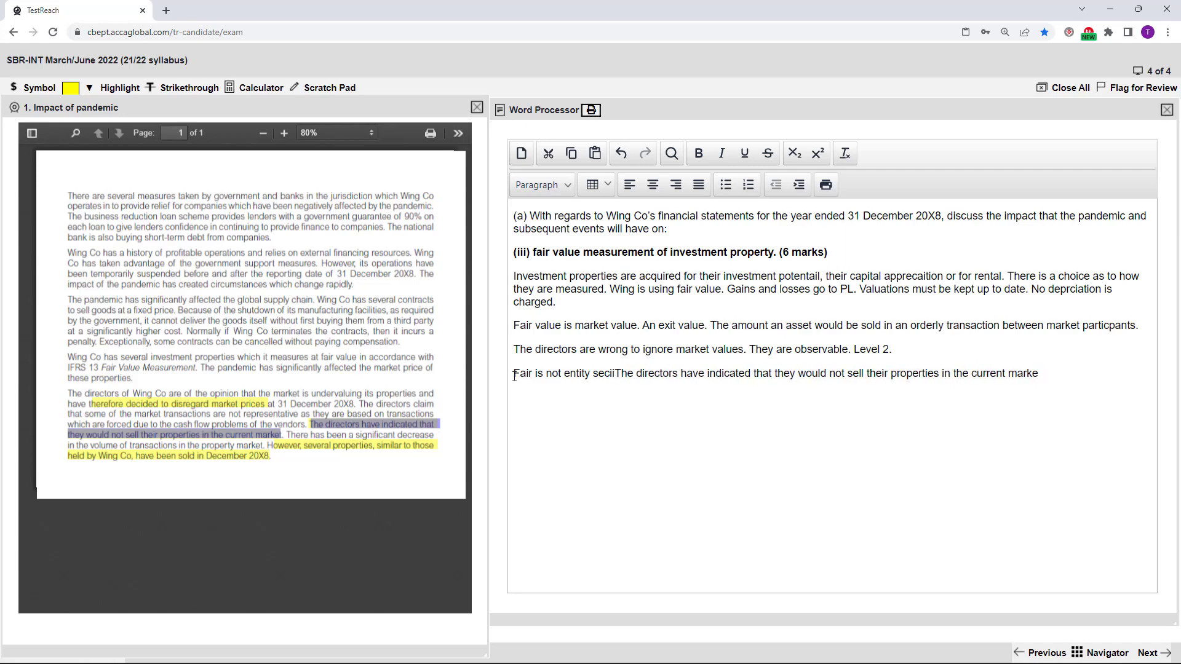
{"action": "key", "text": "BackSpace"}
{"action": "key", "text": "BackSpace"}
{"action": "key", "text": "BackSpace"}
{"action": "key", "text": "BackSpace"}
{"action": "type", "text": "peci"}
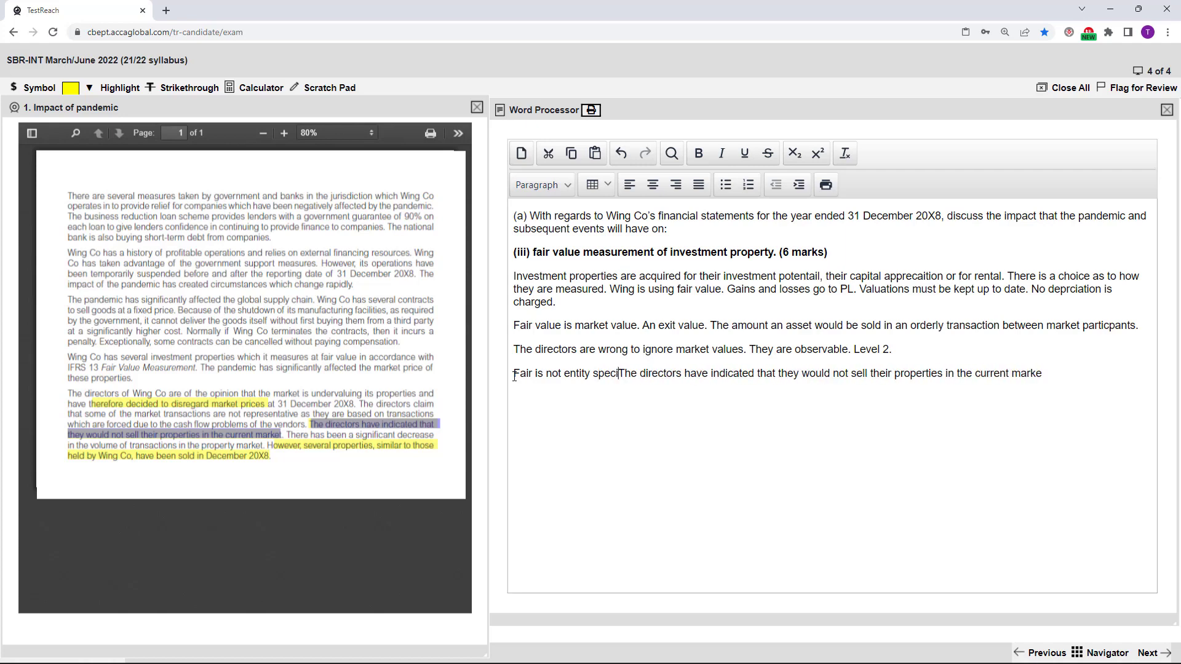
{"action": "type", "text": "gic i"}
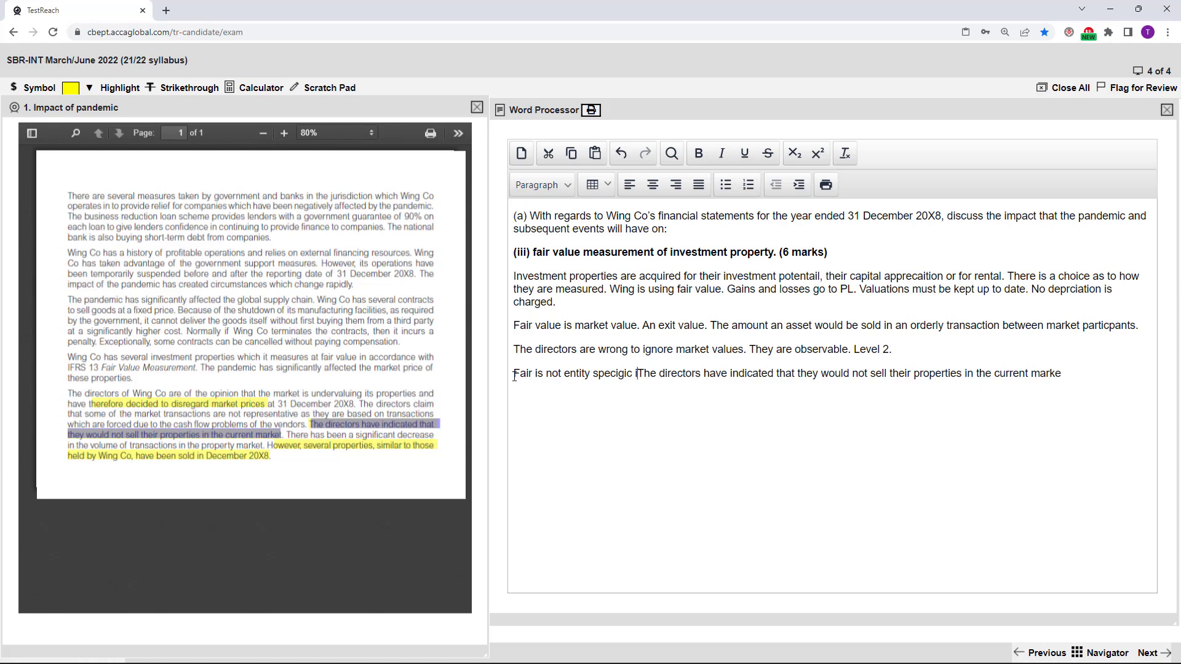
{"action": "type", "text": "s n"}
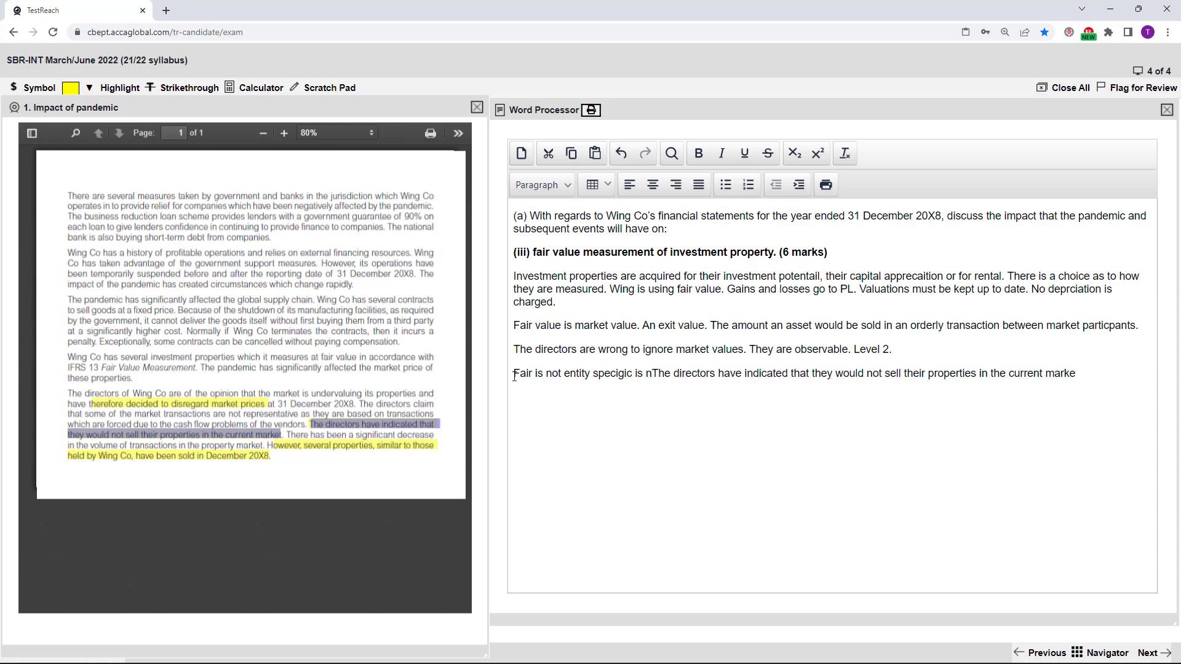
{"action": "key", "text": "BackSpace"}
{"action": "key", "text": "BackSpace"}
{"action": "key", "text": "BackSpace"}
{"action": "key", "text": "BackSpace"}
{"action": "key", "text": "BackSpace"}
Continue the inserted text with ". It is the market value. That the", replacing the pasted sentence's opening "The"
{"action": "type", "text": ". It is the m"}
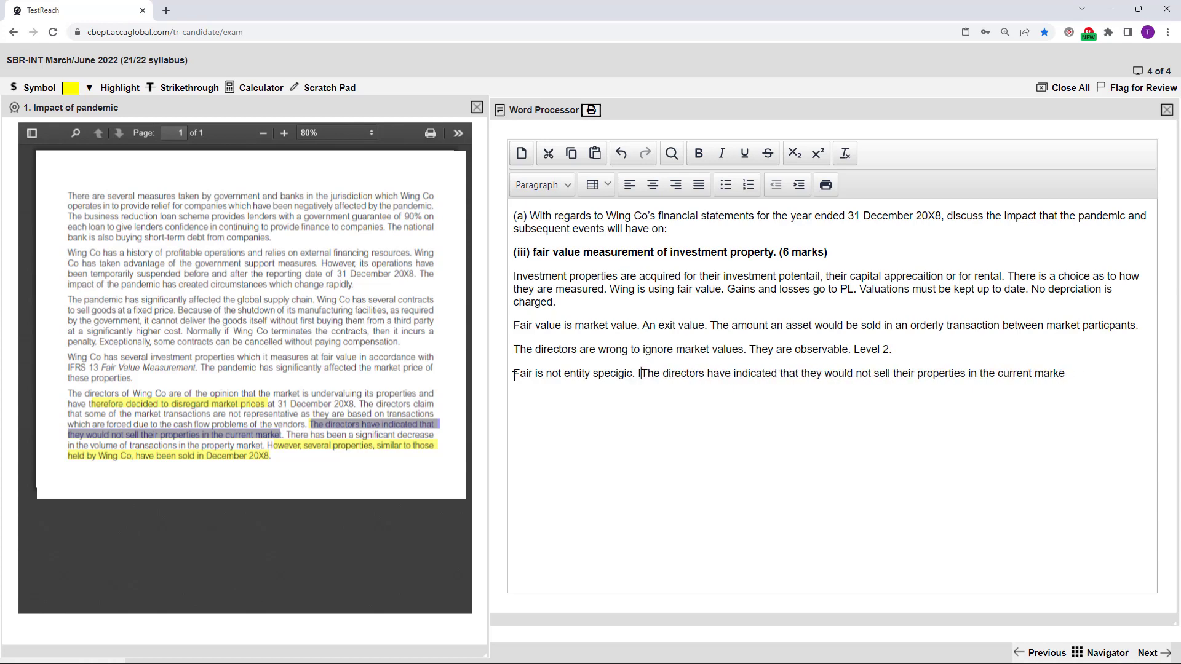
{"action": "type", "text": "arket v"}
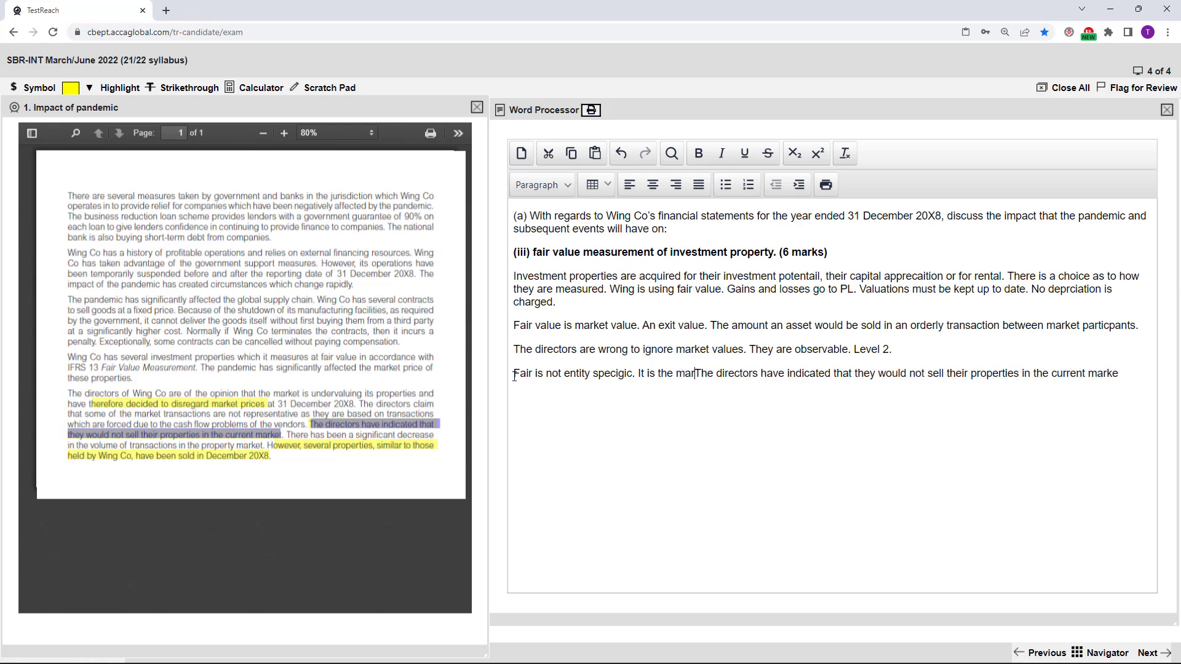
{"action": "type", "text": "alue"}
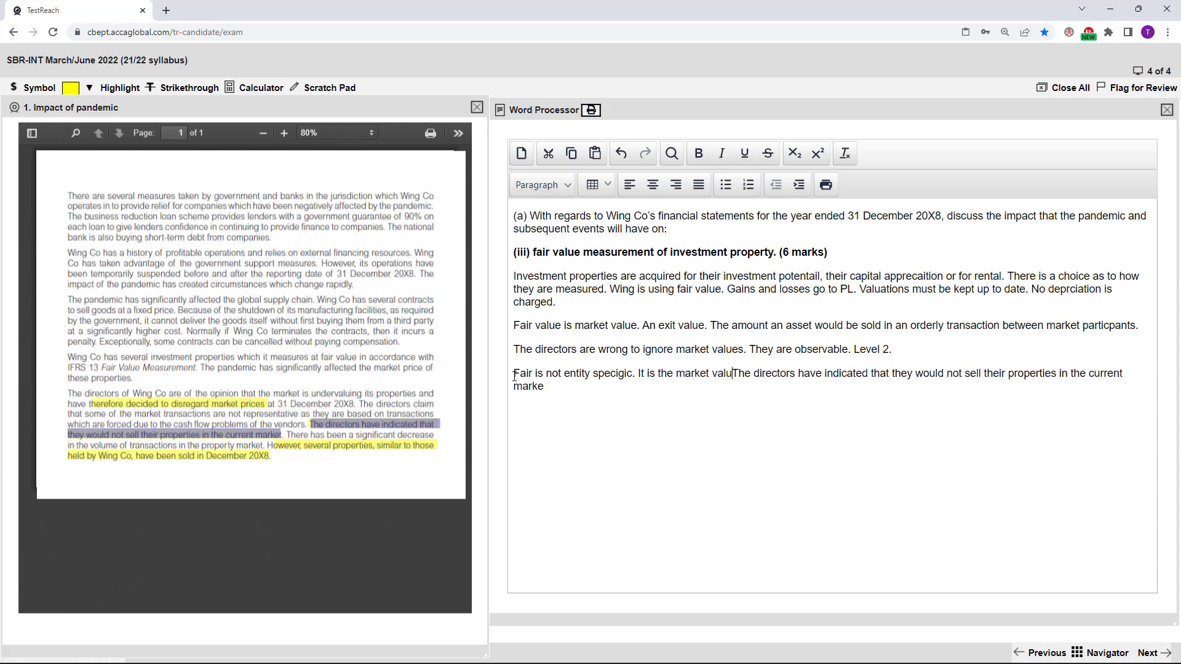
{"action": "type", "text": ". That the"}
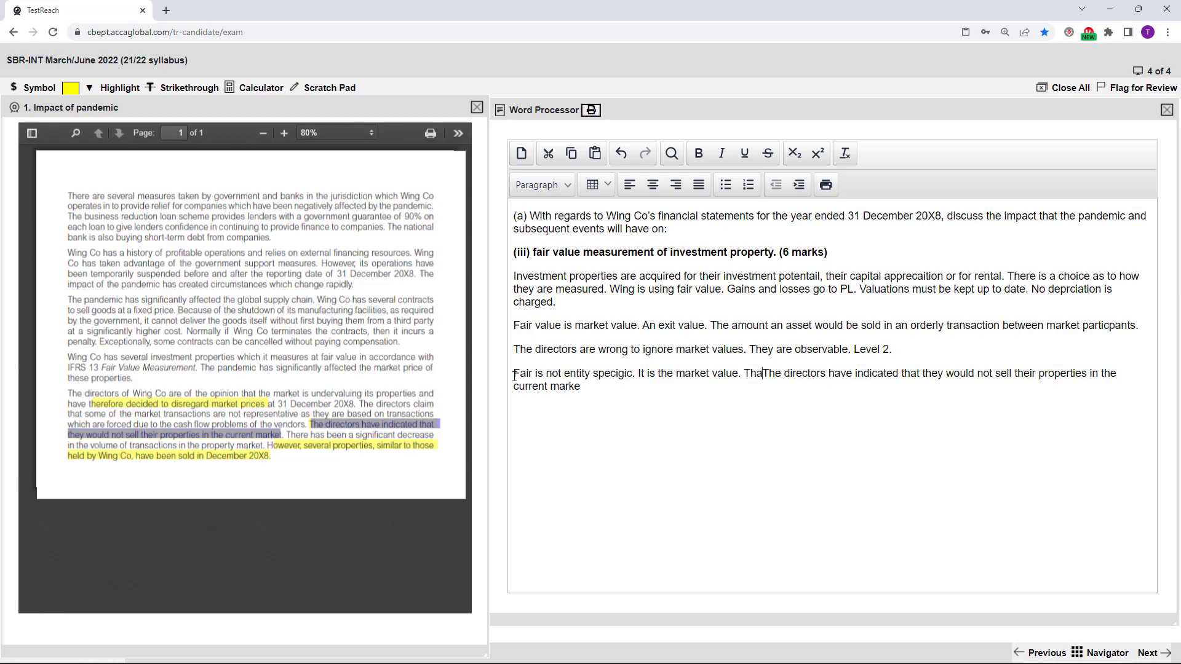
{"action": "key", "text": "Delete"}
{"action": "key", "text": "Delete"}
{"action": "key", "text": "Delete"}
{"action": "key", "text": "Delete"}
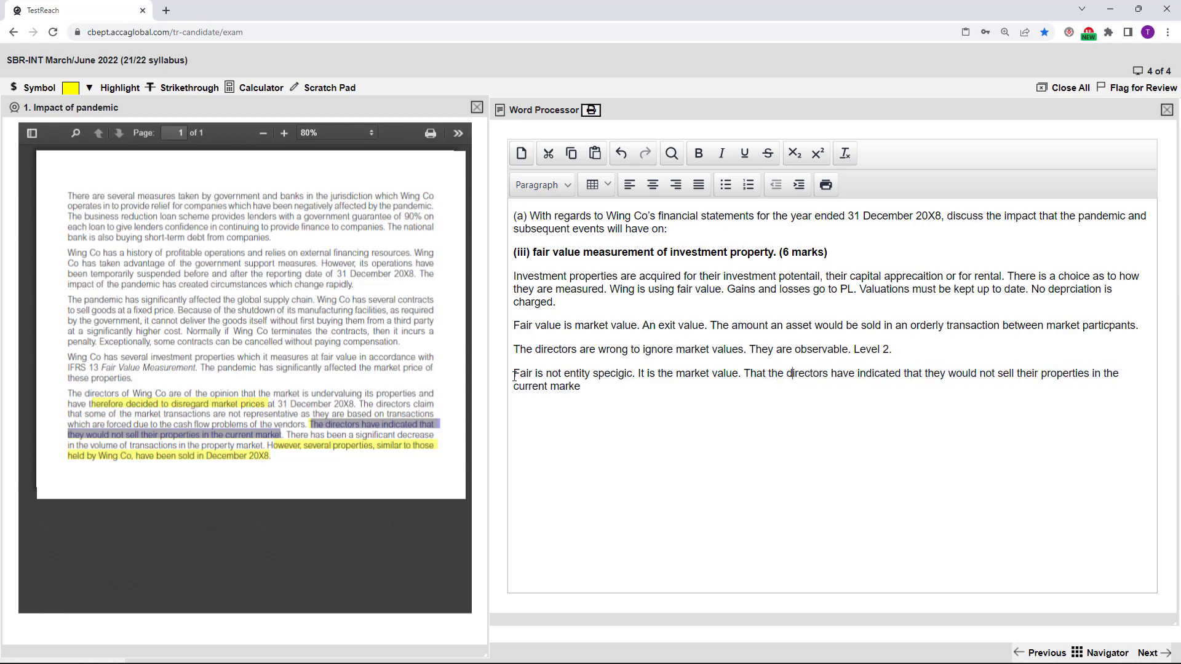
Delete and re-enter the word "would" before "not sell their properties" in the answer's last paragraph
{"action": "key", "text": "Right"}
{"action": "key", "text": "Right"}
{"action": "key", "text": "Right"}
{"action": "key", "text": "Right"}
{"action": "key", "text": "Right"}
{"action": "key", "text": "Right"}
{"action": "key", "text": "Right"}
{"action": "key", "text": "Right"}
{"action": "key", "text": "Right"}
{"action": "key", "text": "Right"}
{"action": "key", "text": "Right"}
{"action": "key", "text": "Right"}
{"action": "key", "text": "Right"}
{"action": "key", "text": "Right"}
{"action": "key", "text": "Right"}
{"action": "key", "text": "Right"}
{"action": "key", "text": "Right"}
{"action": "key", "text": "Right"}
{"action": "key", "text": "Right"}
{"action": "key", "text": "Right"}
{"action": "key", "text": "Right"}
{"action": "key", "text": "Delete"}
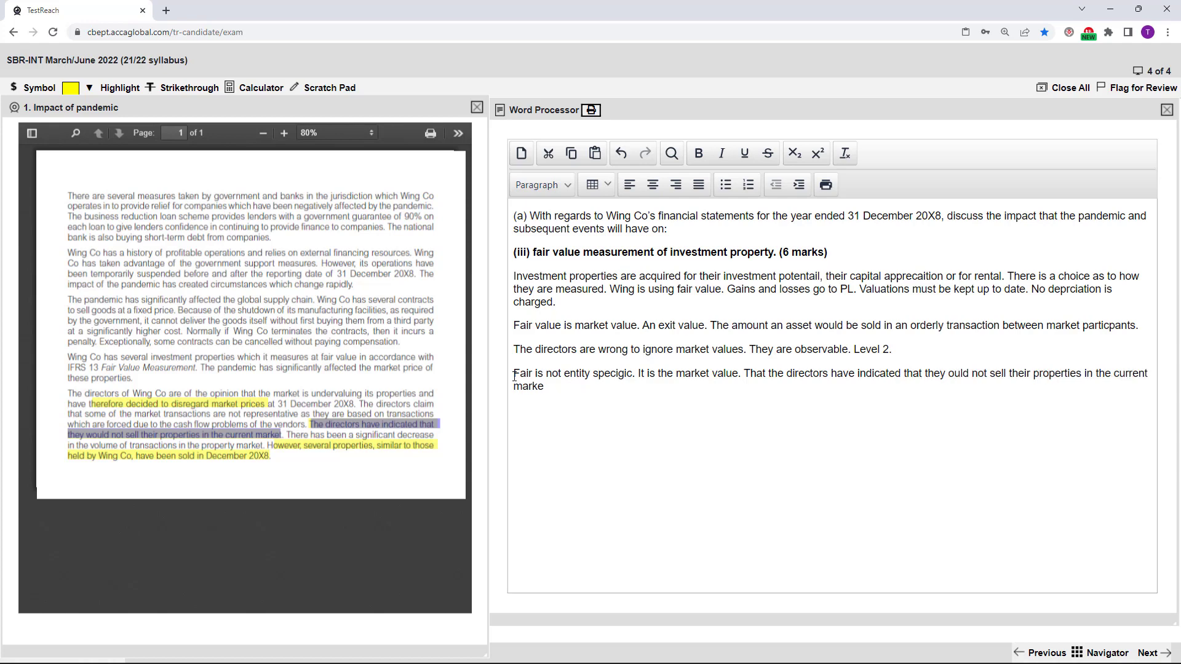
{"action": "key", "text": "Delete"}
{"action": "key", "text": "Delete"}
{"action": "key", "text": "Delete"}
{"action": "key", "text": "Delete"}
{"action": "key", "text": "Delete"}
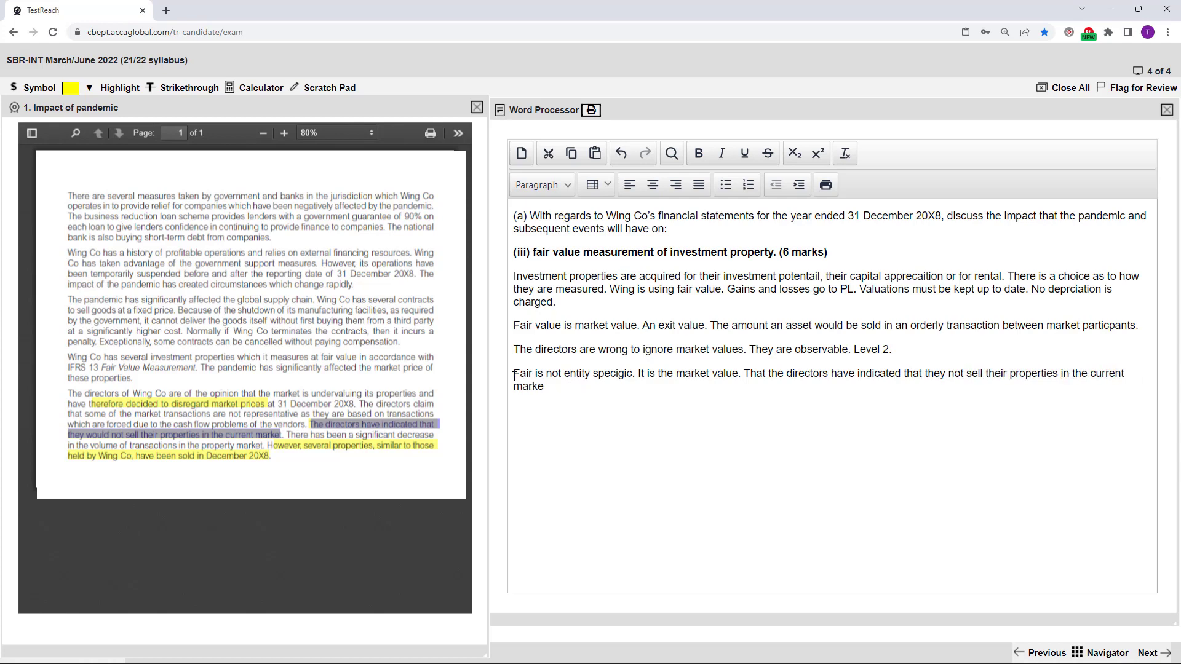
{"action": "type", "text": "would not"}
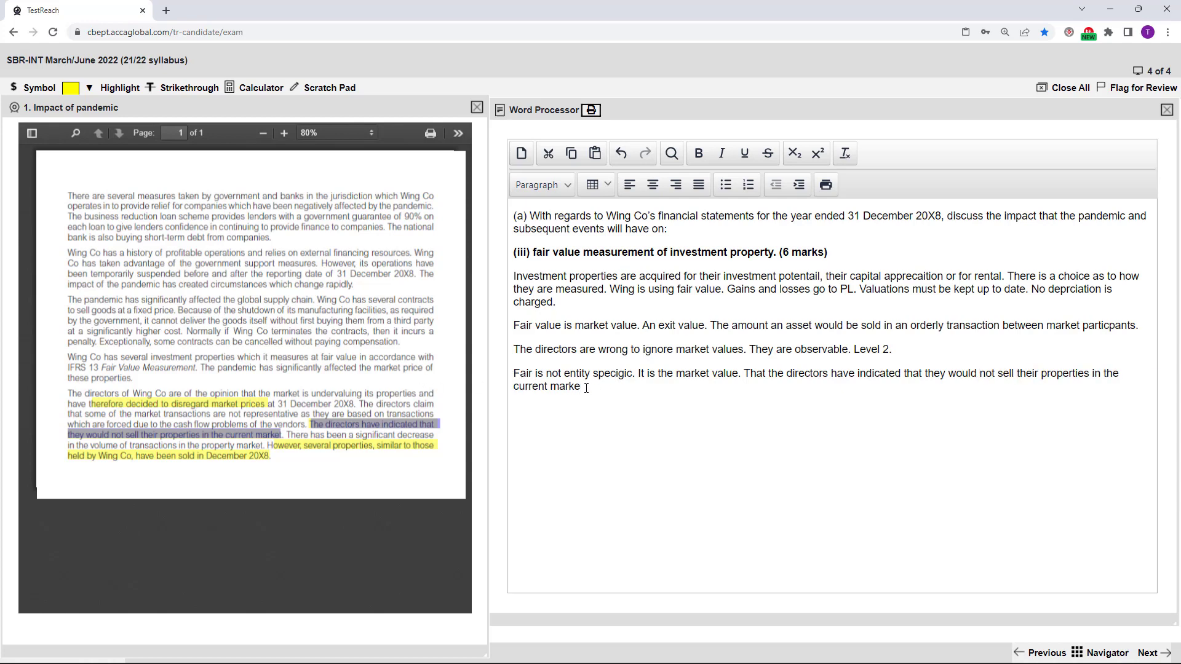
Complete the last paragraph so it ends "in the current market is just not relevant to the judgment as the FV."
{"action": "type", "text": " sell their properties in the current market is just not relevant to the ju"}
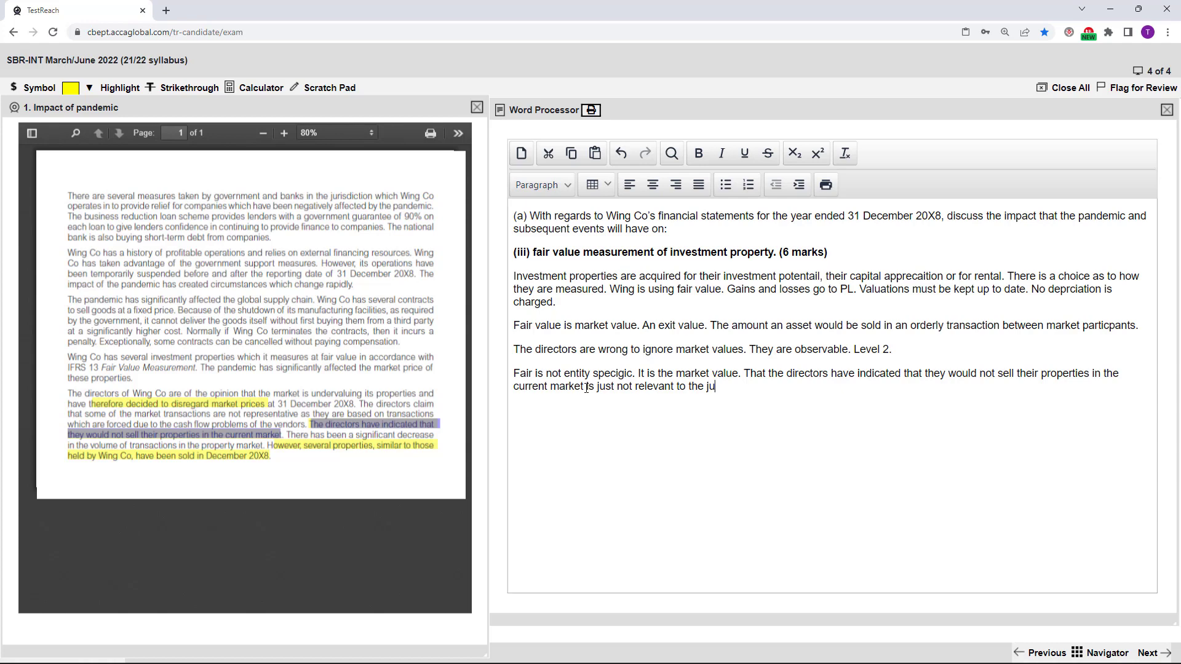
{"action": "type", "text": "dgment as the FV."}
{"action": "left_click_drag", "start_coordinate": [383, 461], "coordinate": [285, 440]}
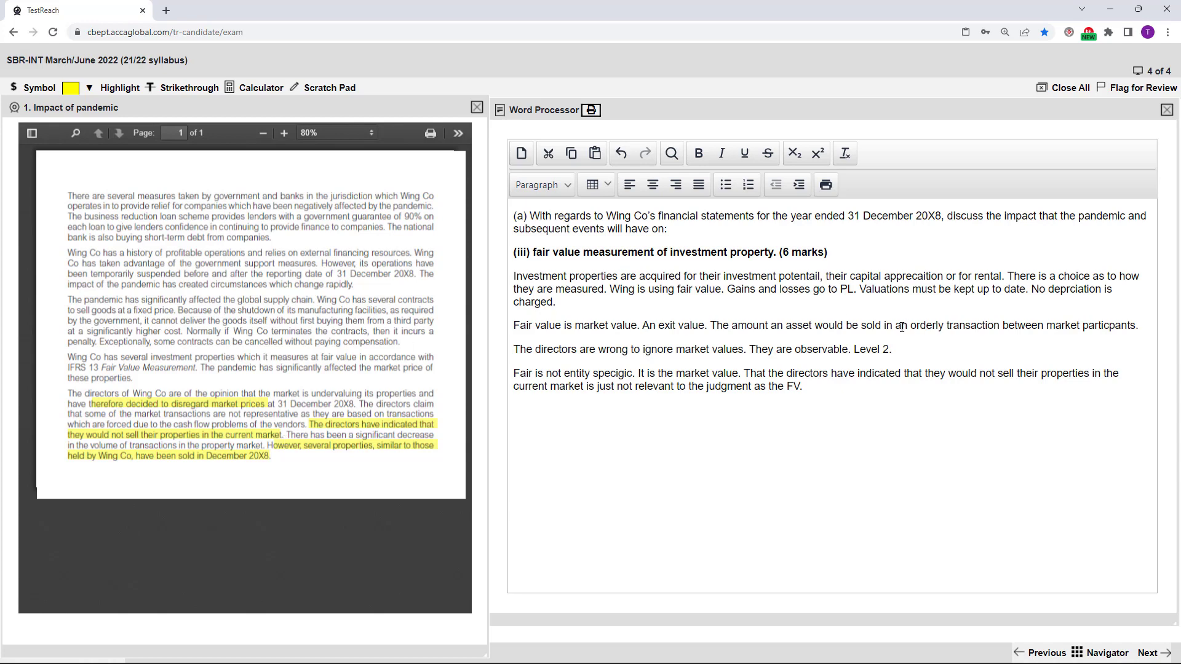
Copy "forced due to the cash flow problem" from the exhibit and start a new paragraph at the end of the answer
{"action": "left_click_drag", "start_coordinate": [913, 327], "coordinate": [1002, 326]}
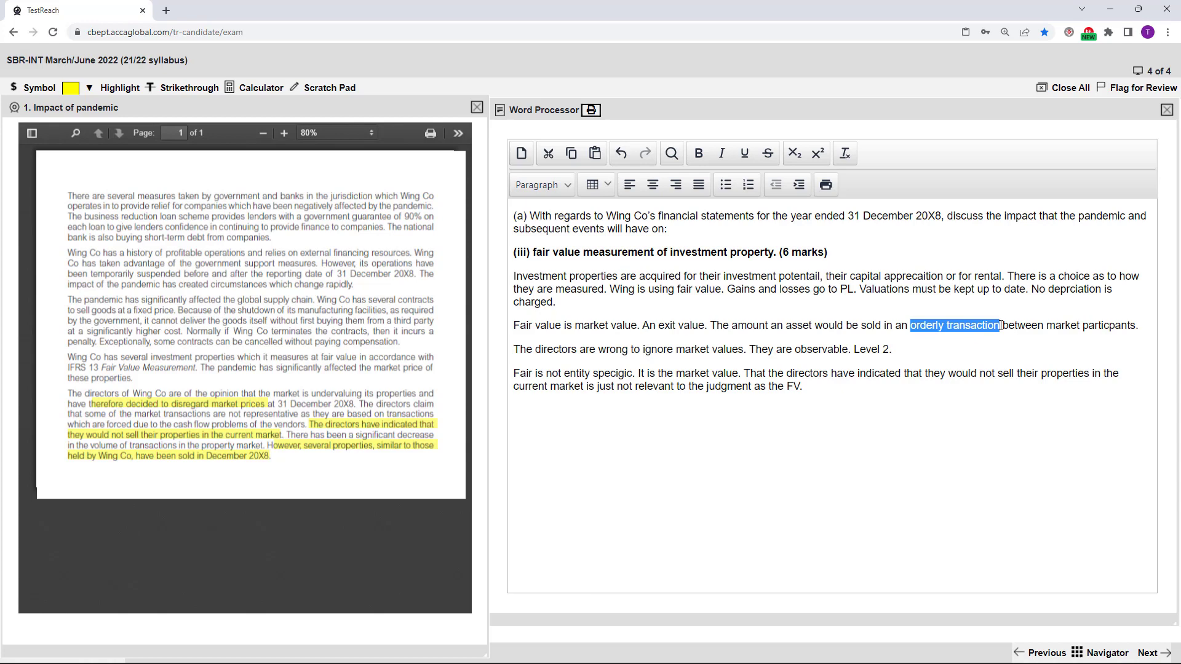
{"action": "left_click", "coordinate": [300, 420]}
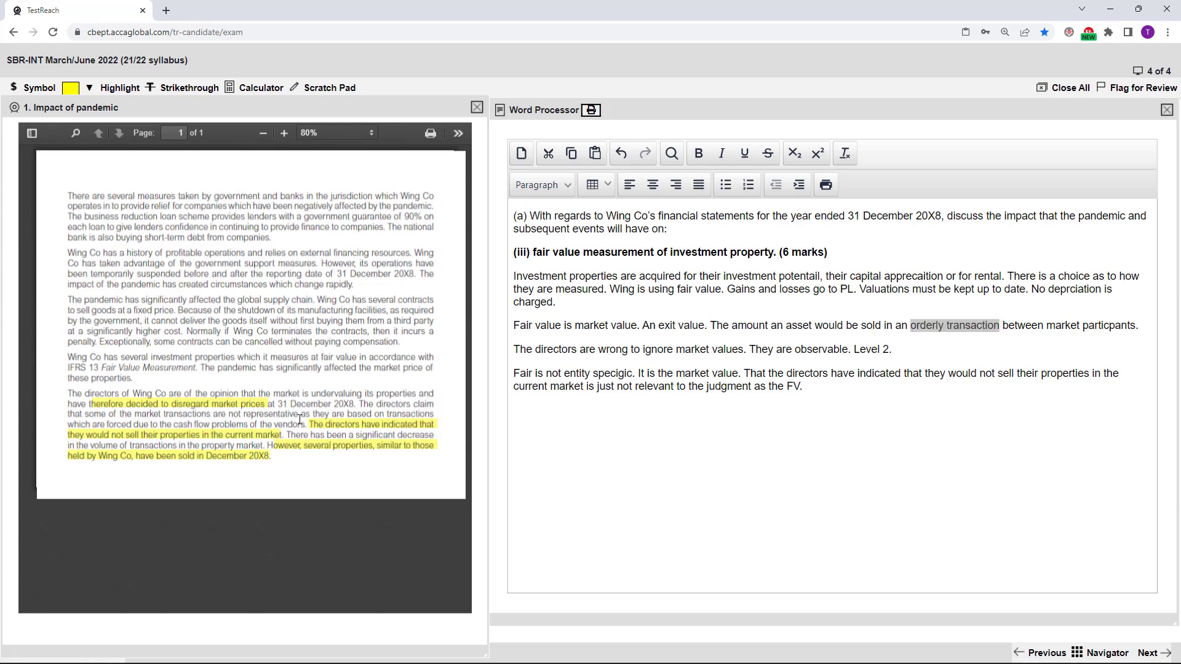
{"action": "double_click", "coordinate": [154, 424]}
{"action": "left_click_drag", "start_coordinate": [104, 422], "coordinate": [243, 423]}
{"action": "key", "text": "ctrl+c"}
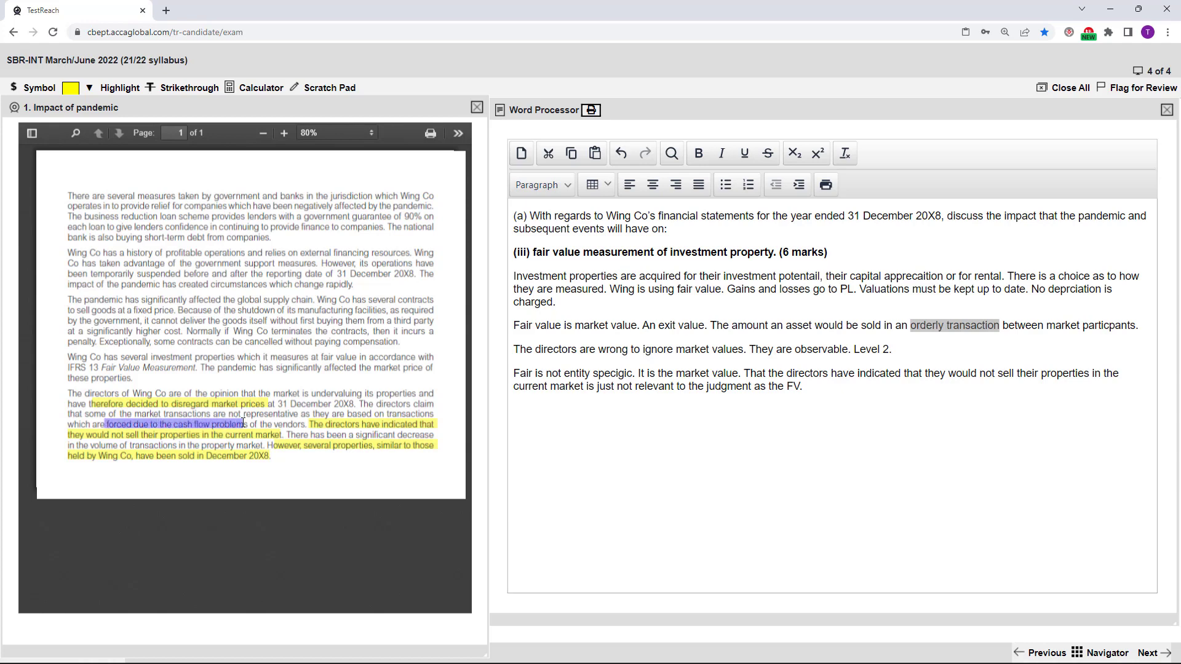
{"action": "left_click", "coordinate": [830, 390]}
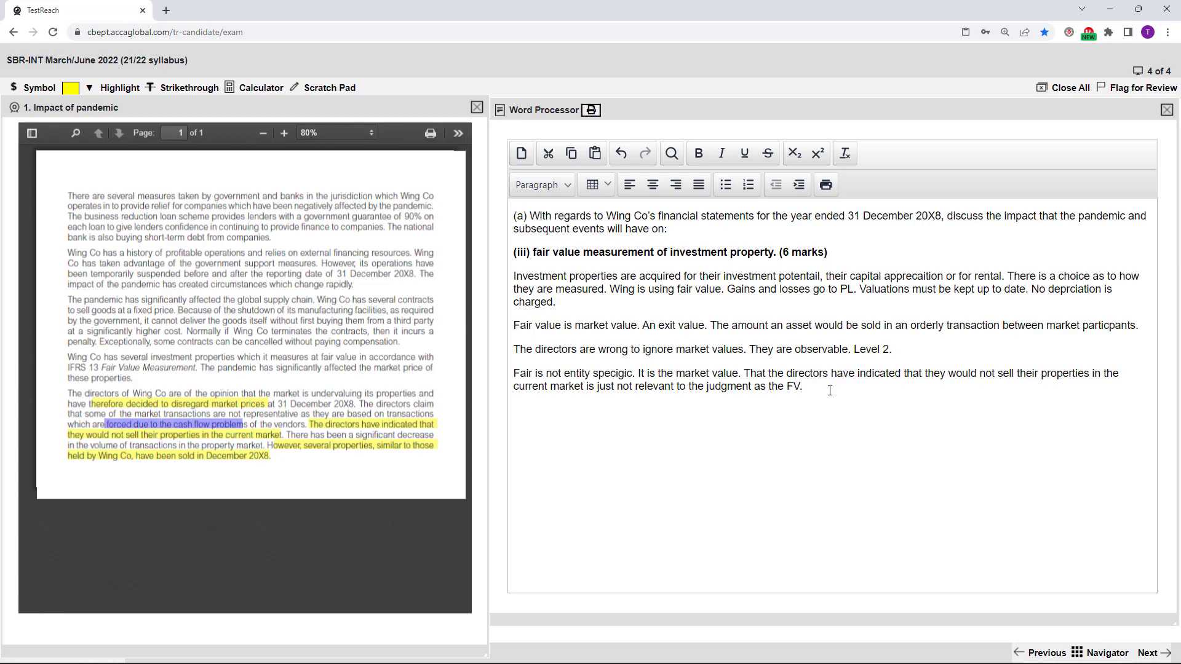
{"action": "key", "text": "Return"}
{"action": "type", "text": "Fair v"}
{"action": "type", "text": "alue is"}
{"action": "type", "text": " only"}
{"action": "key", "text": "BackSpace"}
{"action": "key", "text": "BackSpace"}
{"action": "key", "text": "BackSpace"}
{"action": "key", "text": "BackSpace"}
{"action": "key", "text": "BackSpace"}
{"action": "key", "text": "BackSpace"}
{"action": "key", "text": "BackSpace"}
{"action": "key", "text": "BackSpace"}
{"action": "key", "text": "BackSpace"}
{"action": "key", "text": "BackSpace"}
{"action": "key", "text": "BackSpace"}
{"action": "key", "text": "BackSpace"}
{"action": "key", "text": "BackSpace"}
{"action": "key", "text": "BackSpace"}
{"action": "key", "text": "BackSpace"}
{"action": "key", "text": "BackSpace"}
{"action": "key", "text": "BackSpace"}
{"action": "key", "text": "BackSpace"}
Write "Markert prices are only FV is the market is orderly, Normal." and paste the copied exhibit phrase after it
{"action": "type", "text": "Markert prices are only F"}
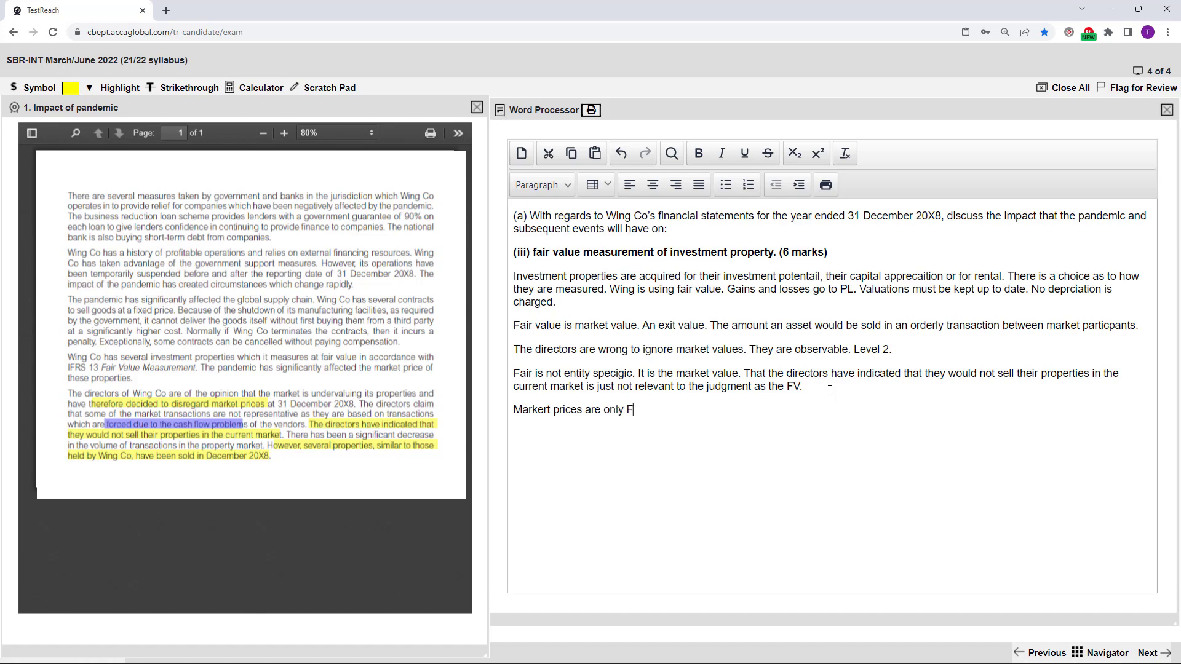
{"action": "type", "text": "V is the market is order"}
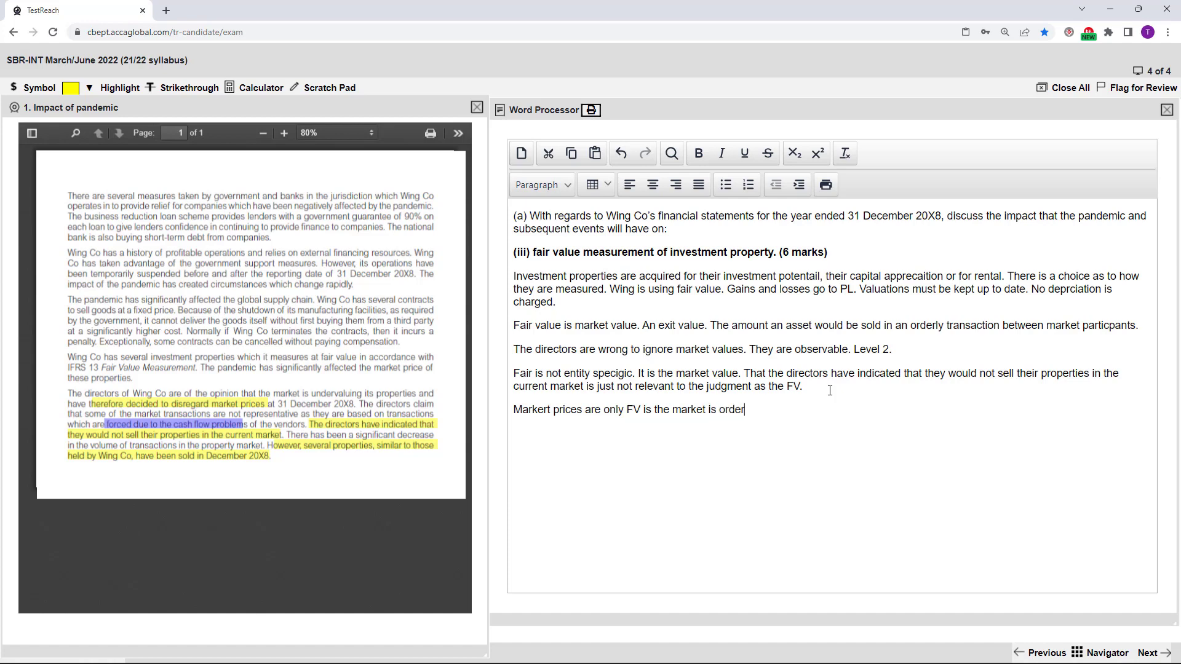
{"action": "type", "text": "ly, Normal."}
{"action": "left_click", "coordinate": [595, 155]}
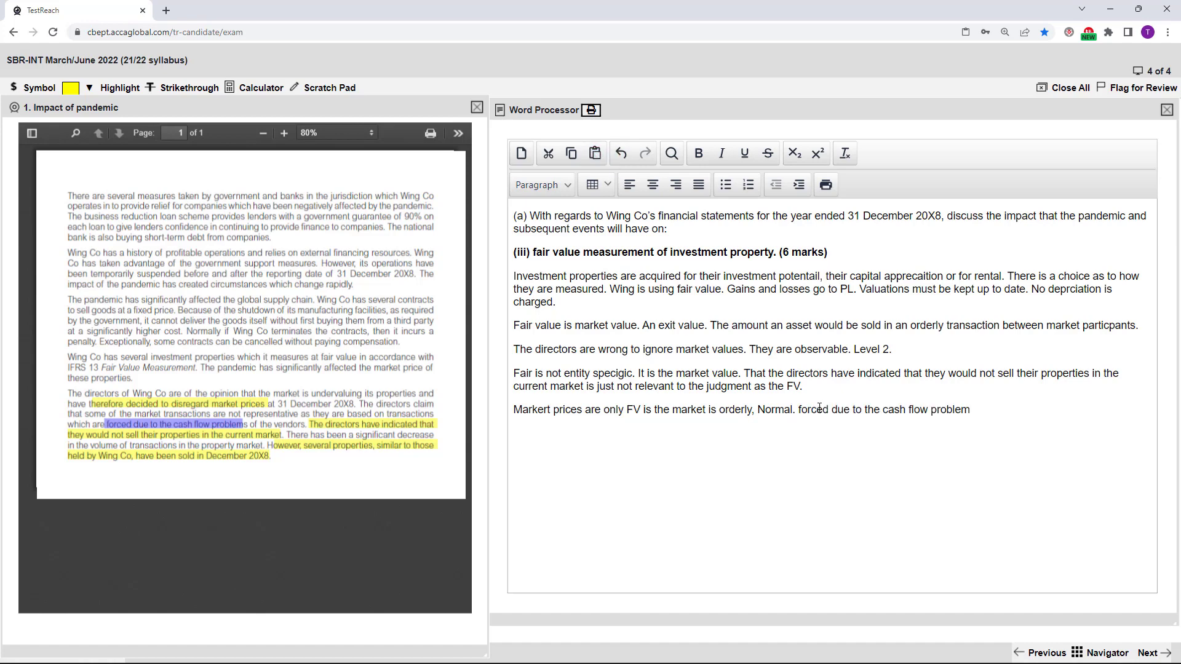
Insert "At the moment some sellers are selling" in front of the pasted phrase about the cash flow problem
{"action": "type", "text": "At the "}
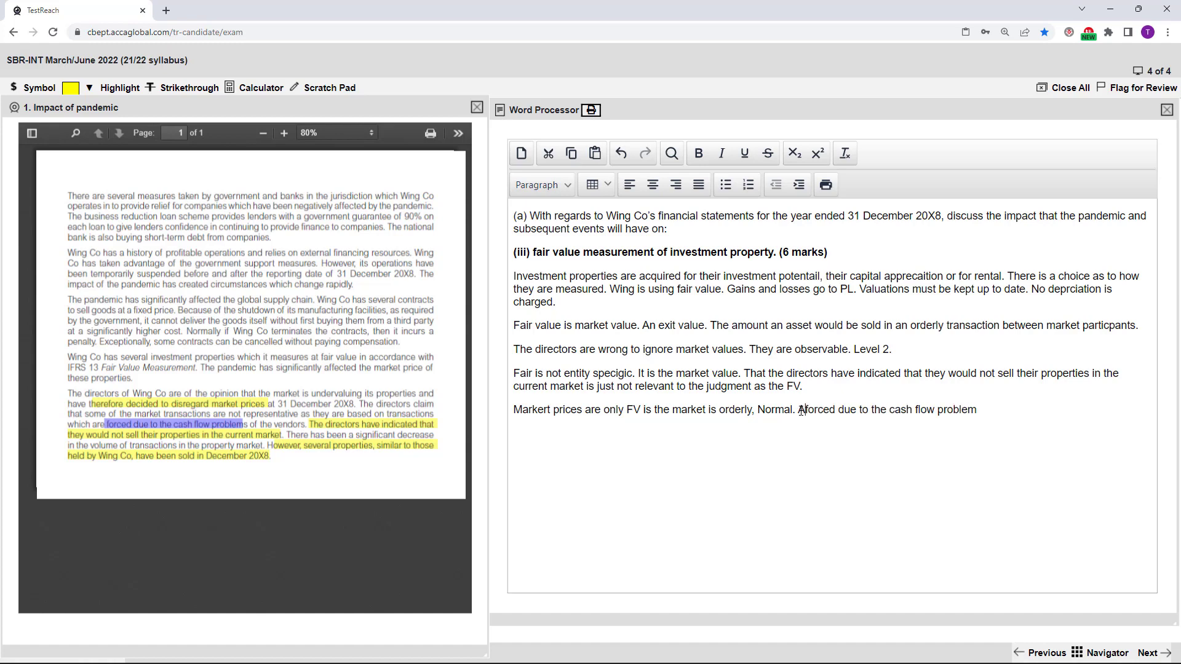
{"action": "type", "text": "moment "}
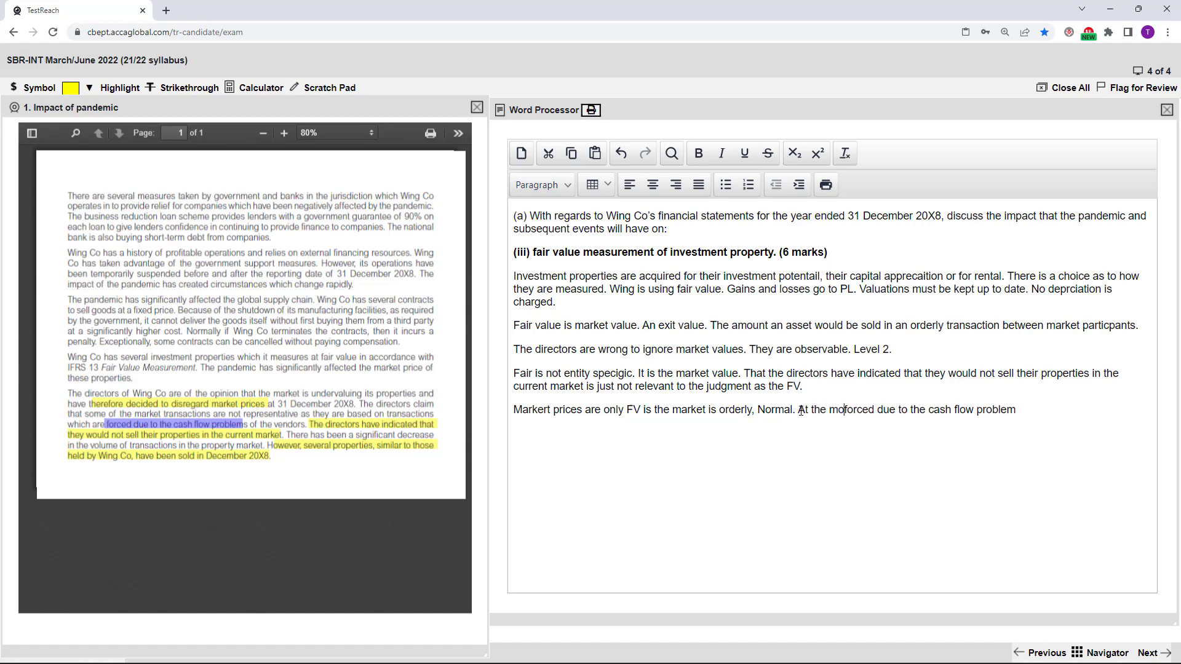
{"action": "type", "text": "so"}
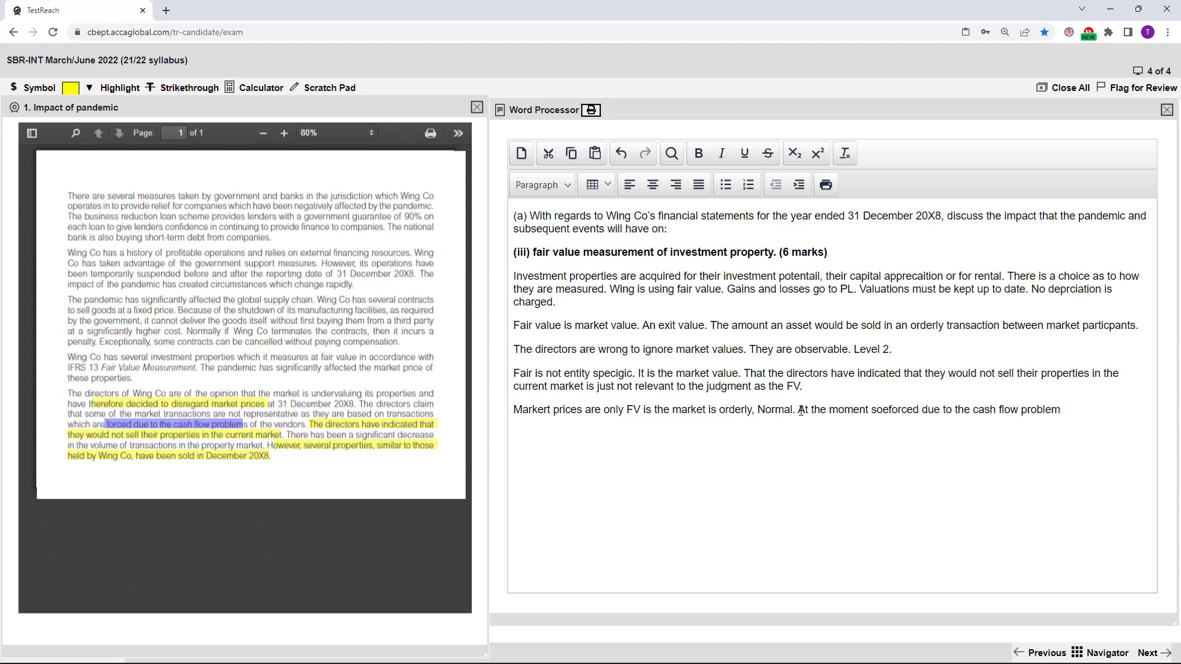
{"action": "type", "text": "me sellers "}
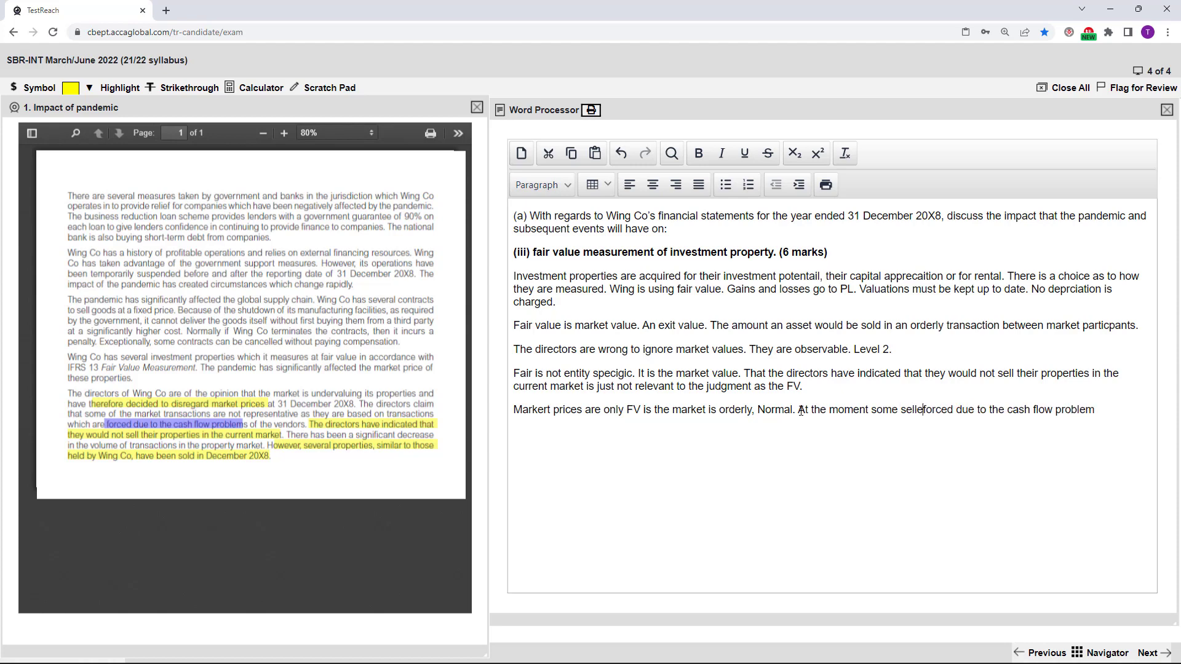
{"action": "type", "text": "are sellin"}
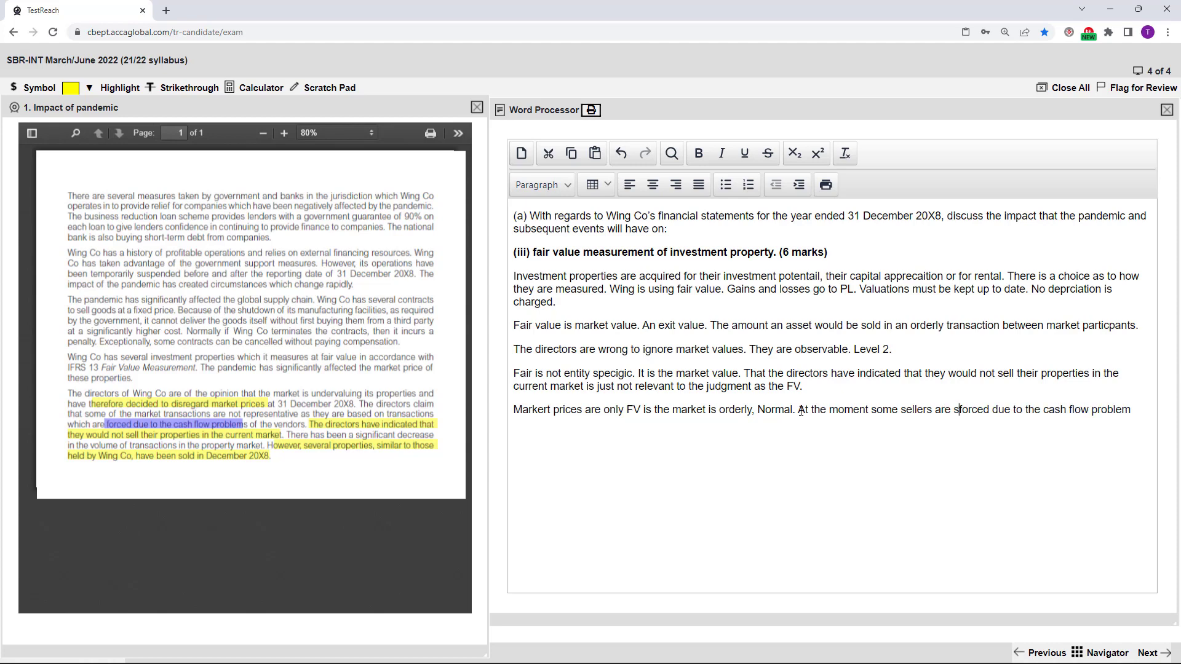
{"action": "type", "text": "g"}
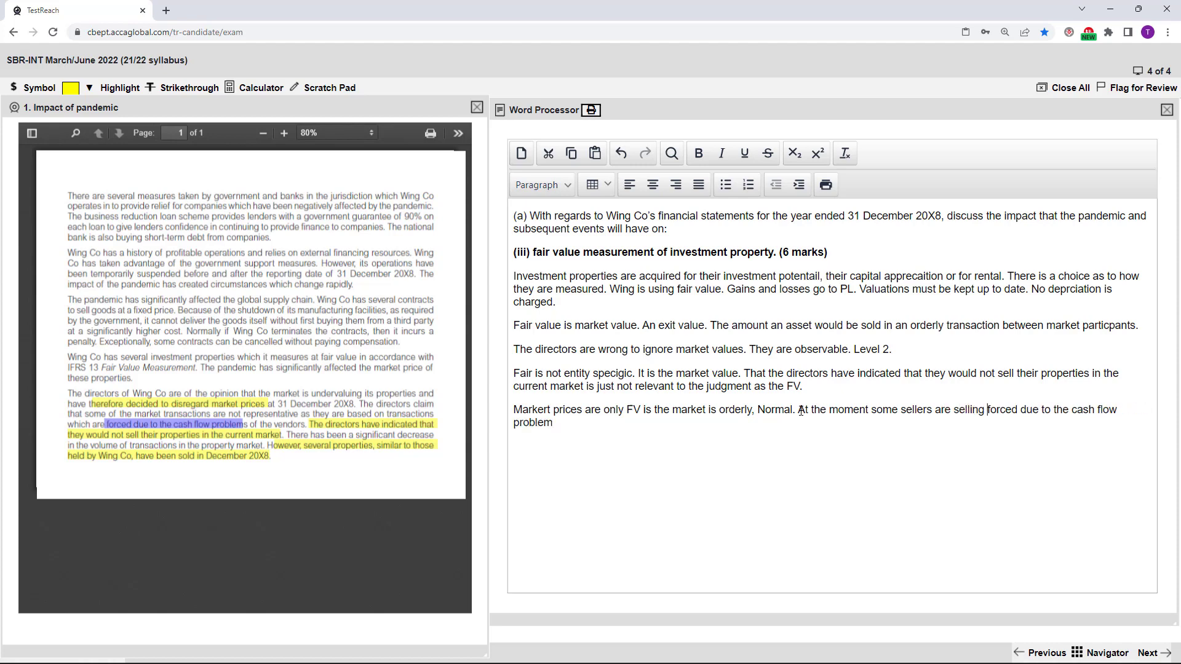
Remove "forced" from the pasted phrase and finish the paragraph with "problems. Forced sales."
{"action": "key", "text": "Delete"}
{"action": "key", "text": "Delete"}
{"action": "key", "text": "Delete"}
{"action": "key", "text": "Delete"}
{"action": "key", "text": "Delete"}
{"action": "key", "text": "Delete"}
{"action": "key", "text": "Delete"}
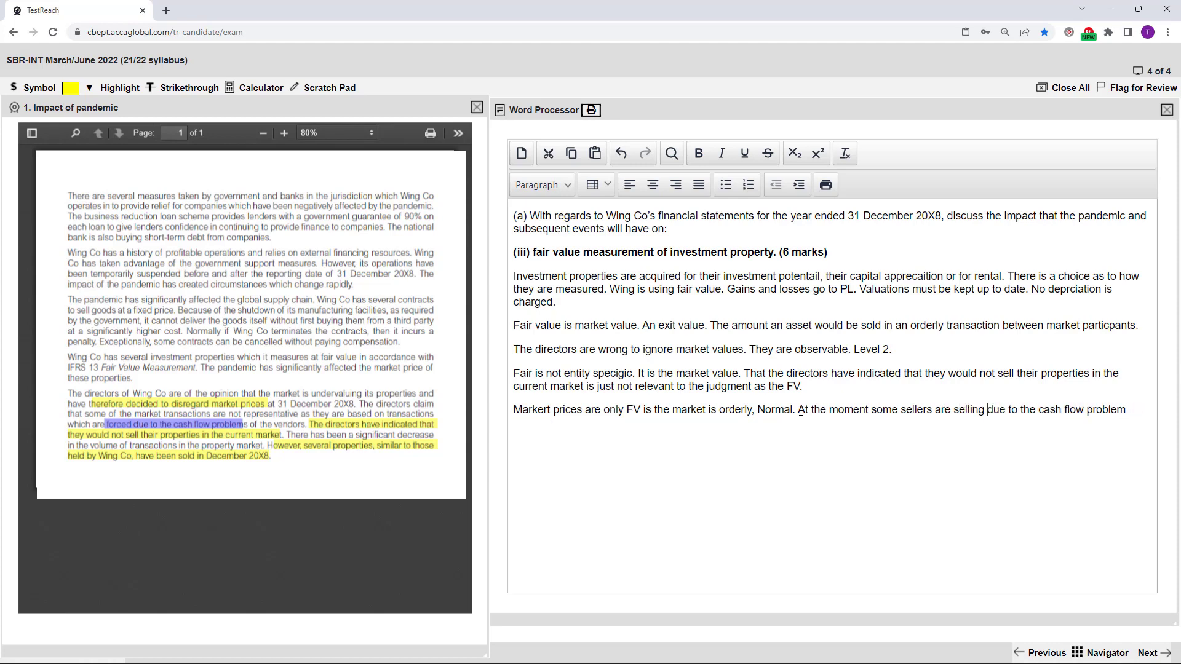
{"action": "left_click", "coordinate": [1127, 409]}
{"action": "type", "text": "s. Forced sales."}
Highlight "significant decrease in the volume of transactions in the property market" in yellow in the exhibit
{"action": "left_click_drag", "start_coordinate": [357, 435], "coordinate": [263, 447]}
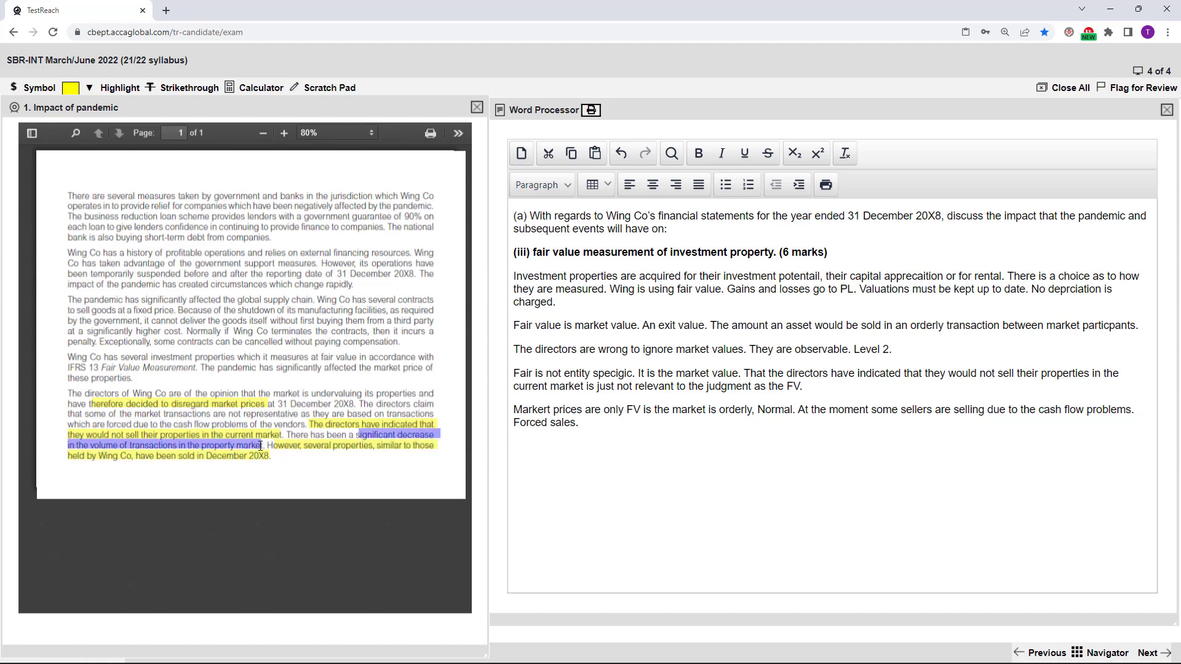
{"action": "left_click", "coordinate": [90, 89]}
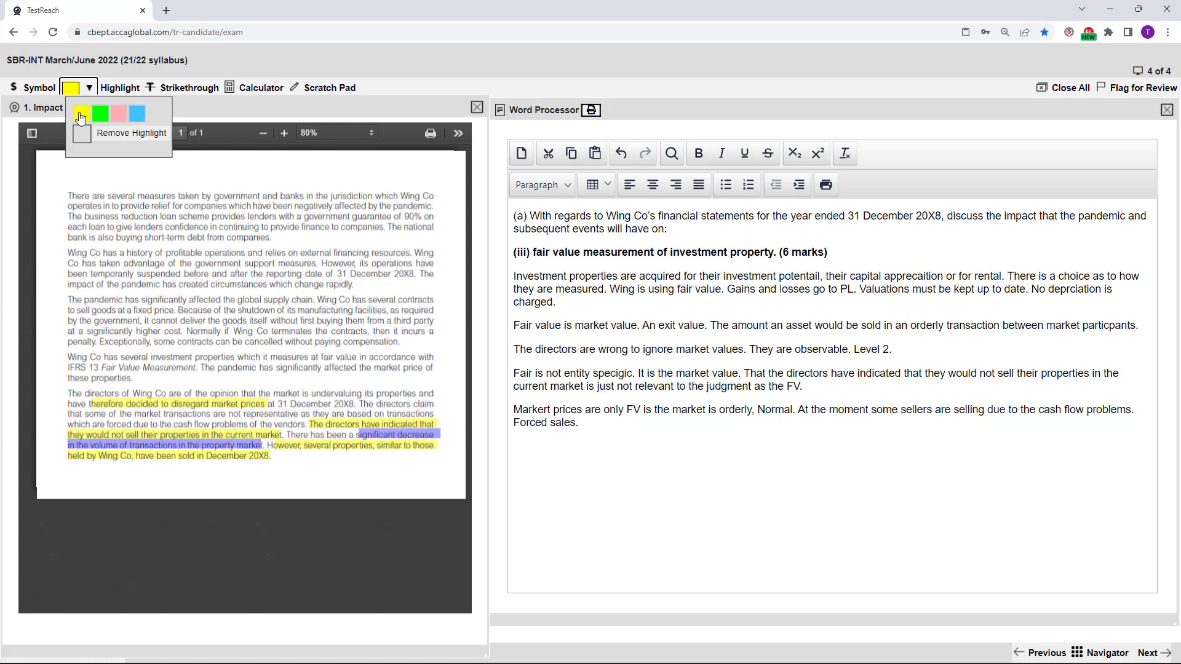
{"action": "left_click", "coordinate": [81, 115]}
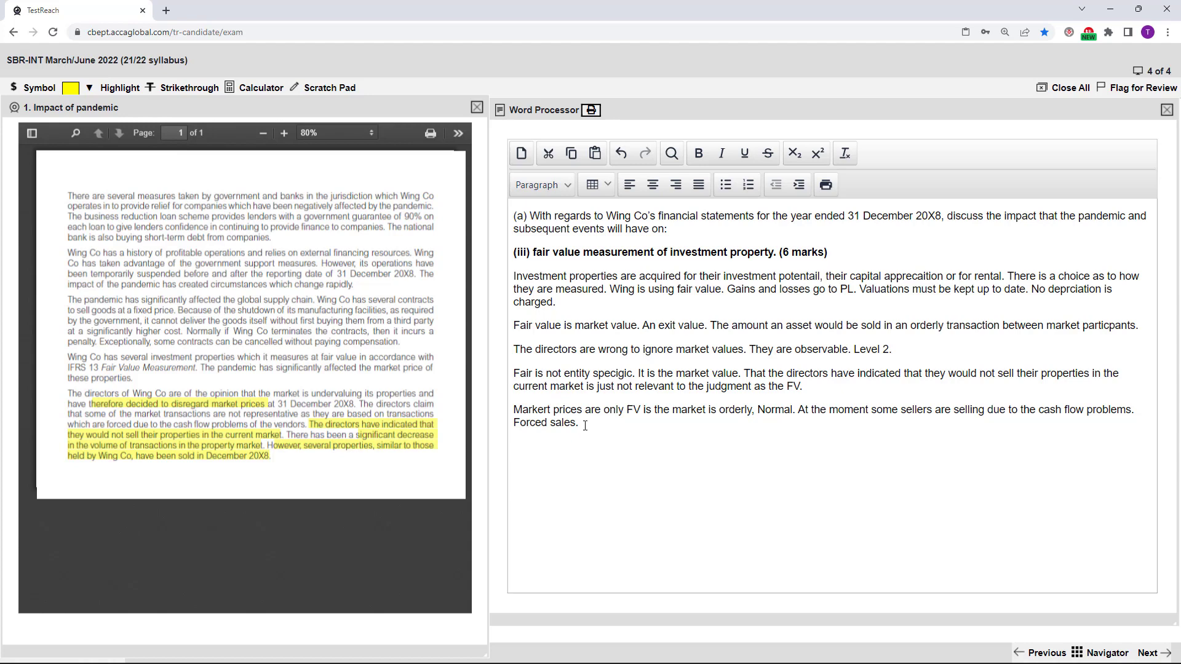
Add a new paragraph to the answer beginning "It is also noted that the volme has declined. So the marker may"
{"action": "type", "text": "It is also noted that the volme ha"}
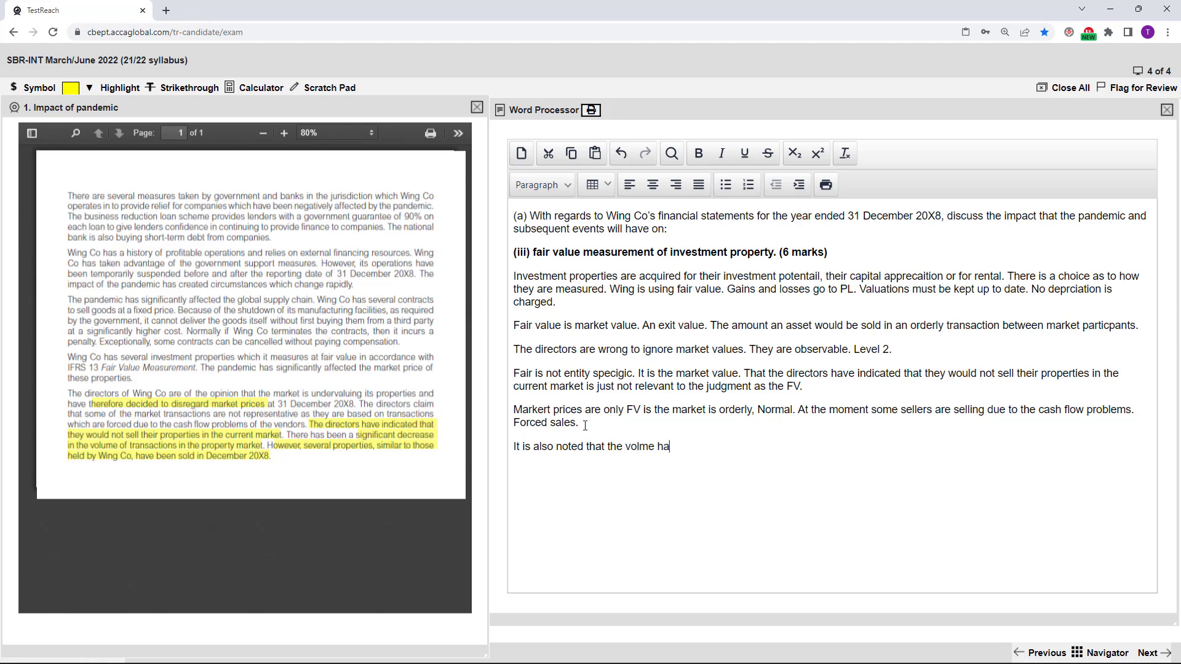
{"action": "type", "text": "s declined. So the mar"}
{"action": "type", "text": "ker may "}
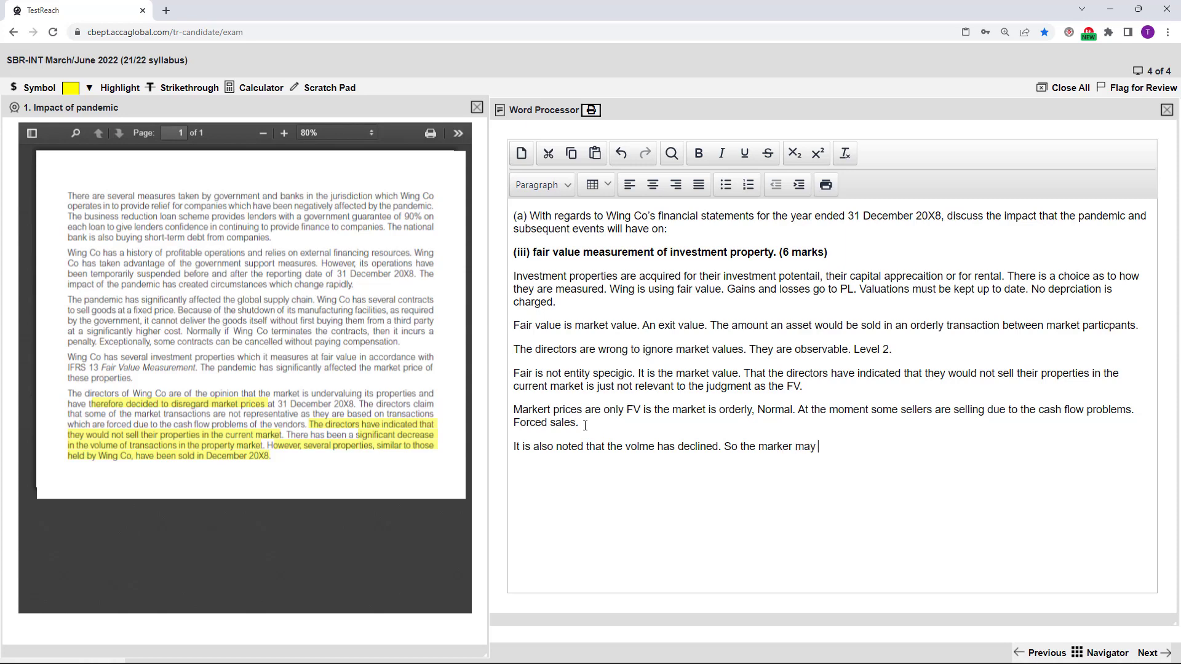
Complete the paragraph with "not be representataive of the fair value - despite those sismilar recent sales."
{"action": "type", "text": "not be representataive"}
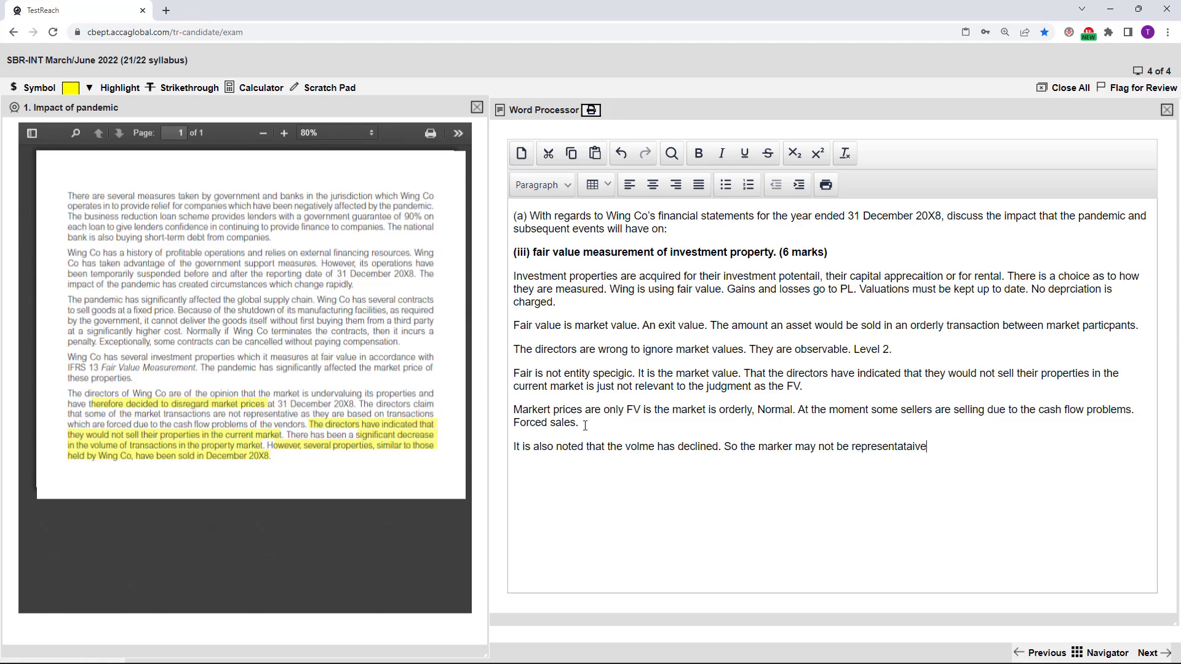
{"action": "type", "text": " of the fair value - despite those"}
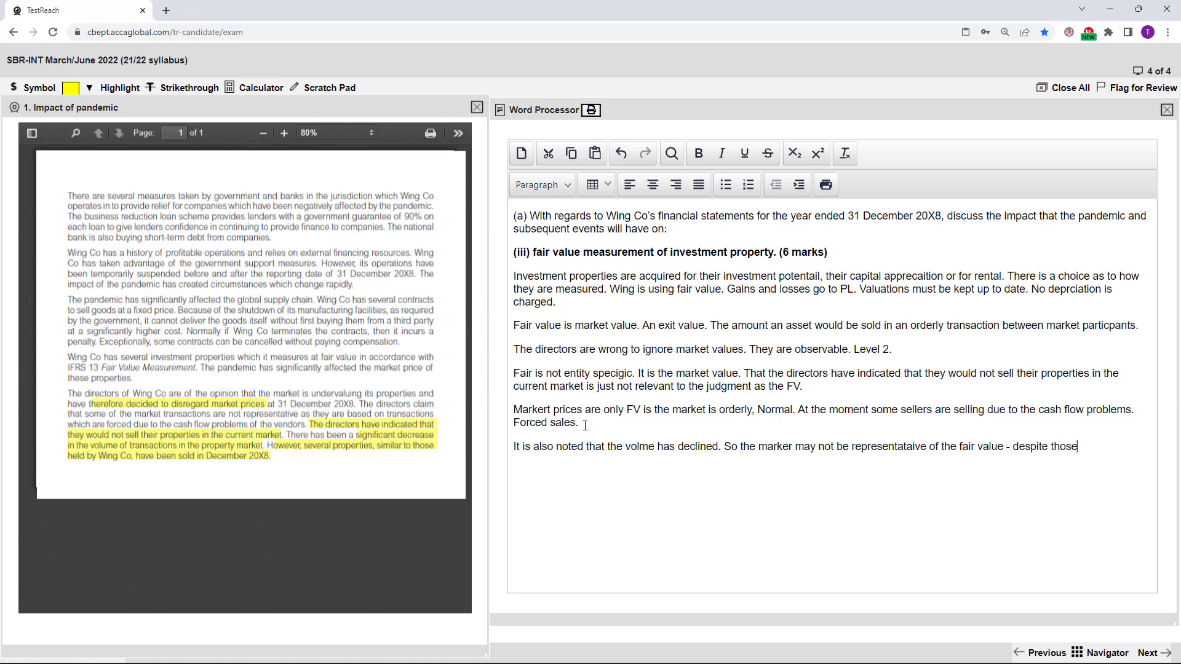
{"action": "type", "text": " sismilar recent sales."}
Replace "are wrong to" with "may well be right to" in the sentence about the directors ignoring market values
{"action": "left_click", "coordinate": [581, 351]}
{"action": "type", "text": "may well b"}
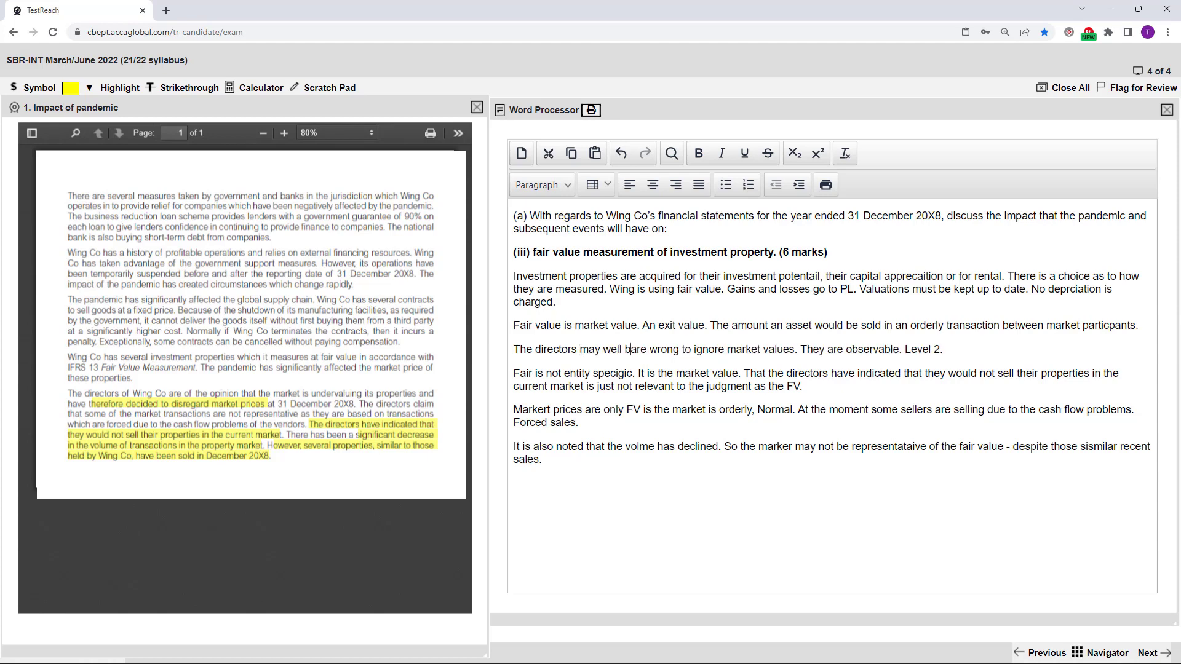
{"action": "type", "text": "e right "}
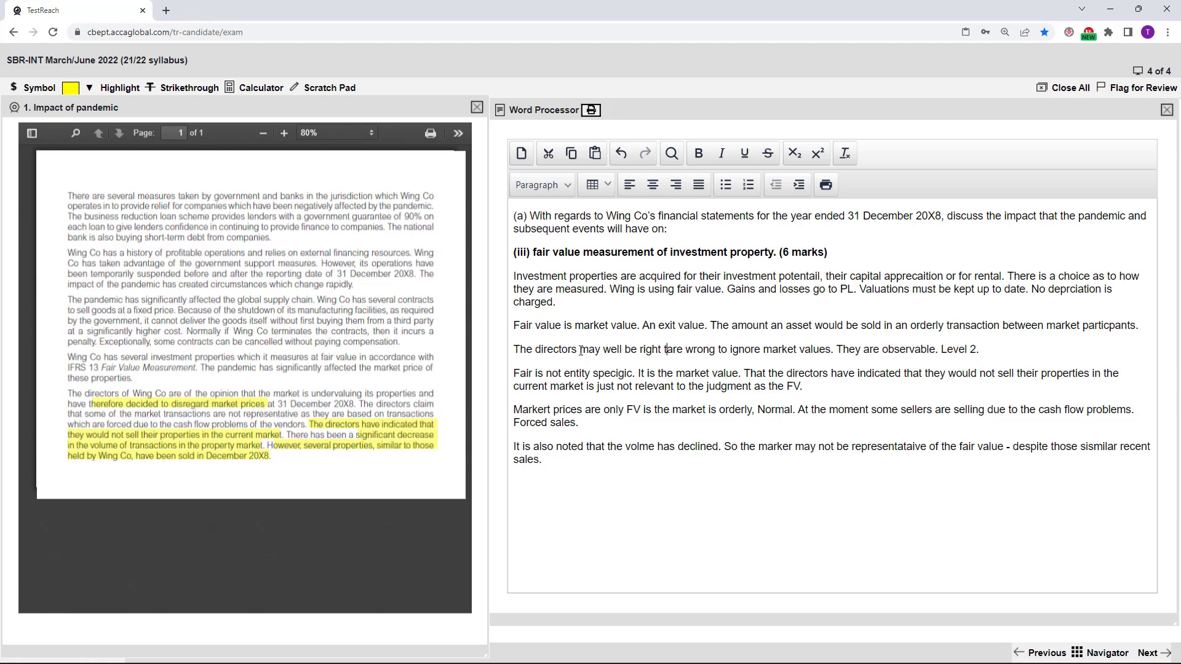
{"action": "type", "text": "to"}
{"action": "key", "text": "Delete"}
{"action": "key", "text": "Delete"}
{"action": "key", "text": "Delete"}
{"action": "key", "text": "Delete"}
{"action": "key", "text": "Delete"}
{"action": "key", "text": "Delete"}
{"action": "key", "text": "Delete"}
{"action": "key", "text": "Delete"}
{"action": "key", "text": "Delete"}
{"action": "key", "text": "Delete"}
{"action": "key", "text": "Delete"}
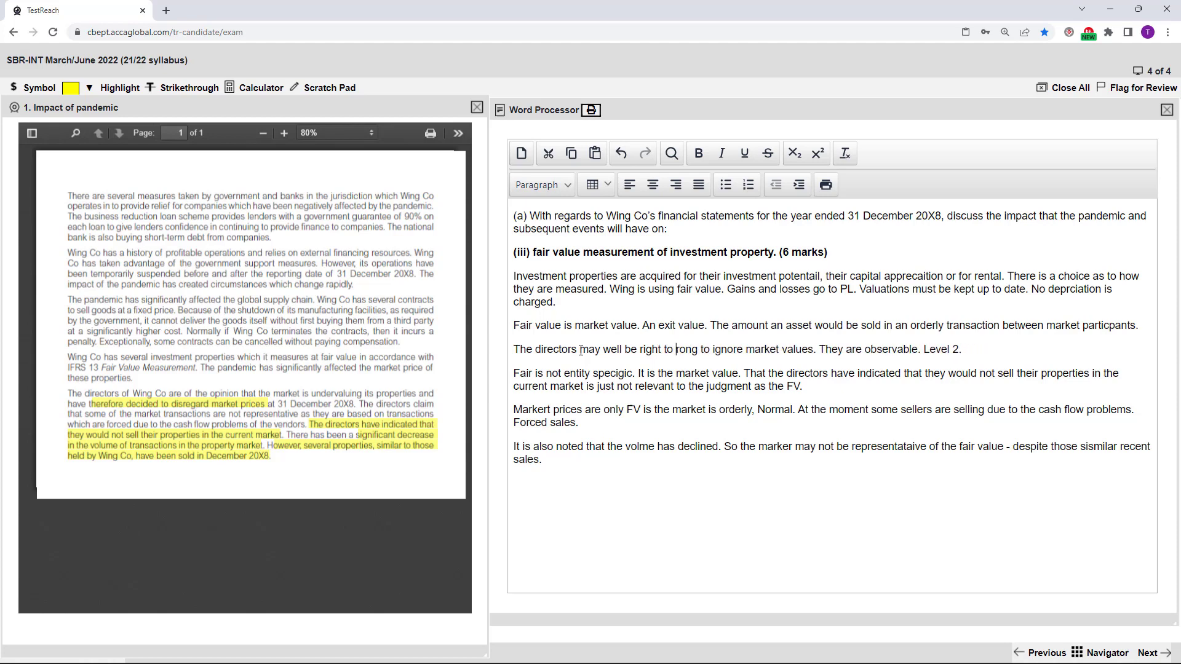
{"action": "key", "text": "Delete"}
{"action": "key", "text": "Delete"}
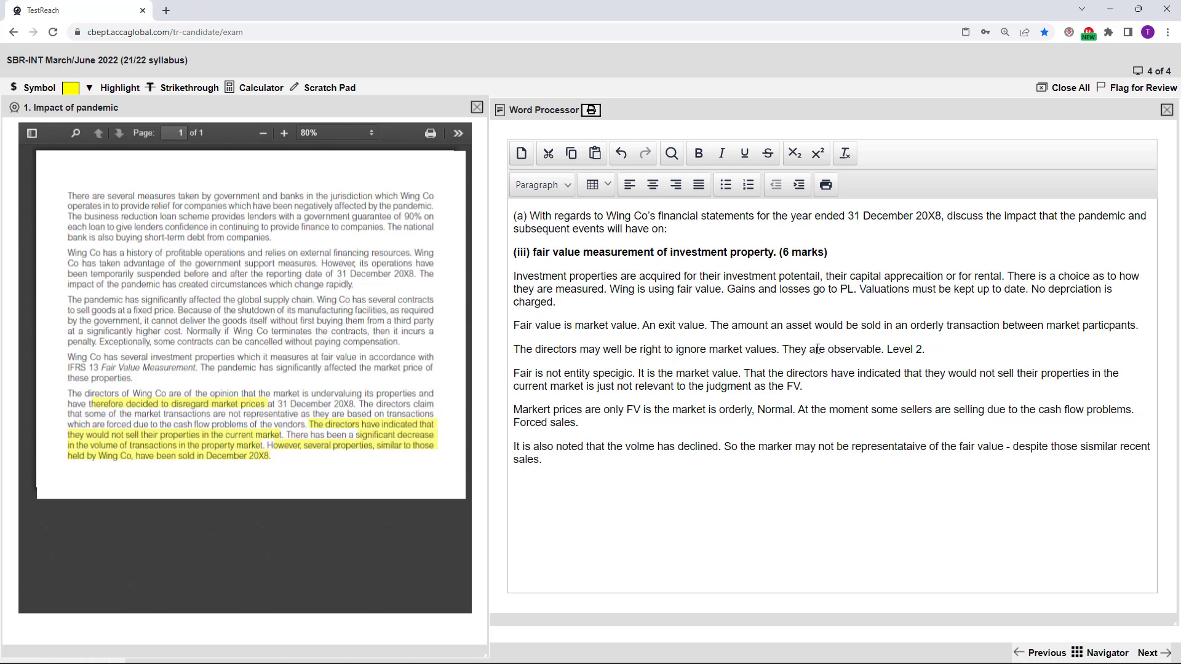
Add a concluding paragraph reading "Conc. It is a judgment to the extent that these market prices represent fair value."
{"action": "left_click", "coordinate": [554, 461]}
{"action": "key", "text": "Return"}
{"action": "type", "text": "Conc. It is a judgment to the exten"}
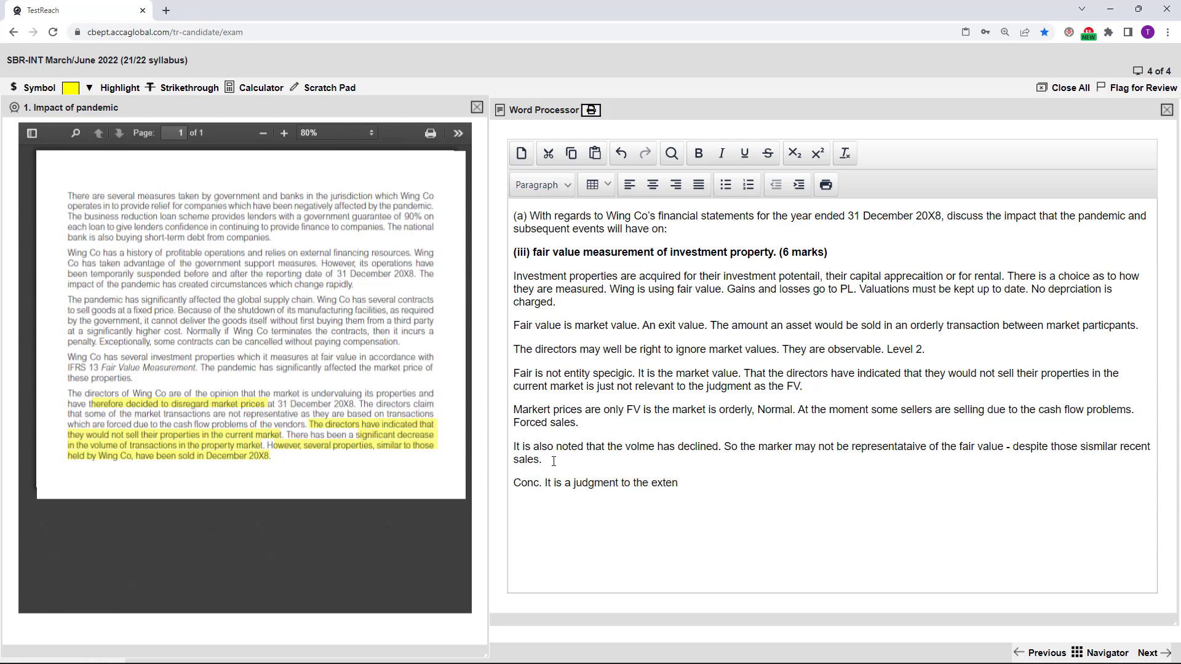
{"action": "type", "text": "t that these market prices represen"}
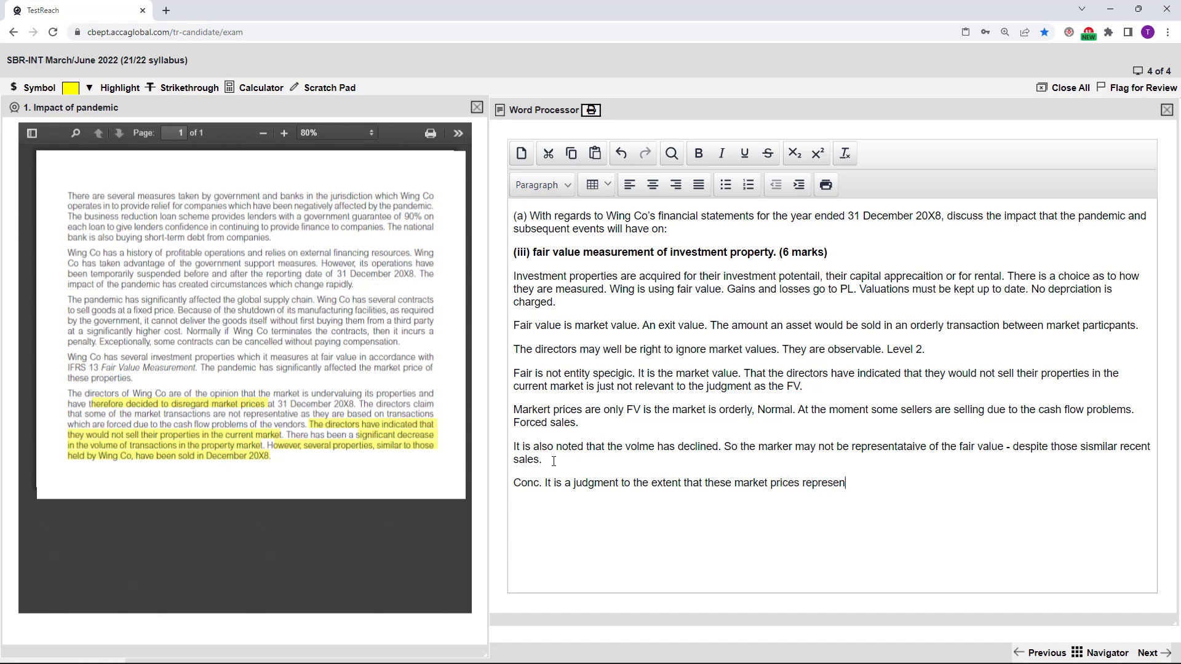
{"action": "type", "text": "ta"}
{"action": "key", "text": "BackSpace"}
{"action": "key", "text": "BackSpace"}
{"action": "type", "text": "fair value. W"}
{"action": "key", "text": "BackSpace"}
Extend the conclusion with "Wing wish to consider alternative ways of arriving at fair value. eg base on income."
{"action": "type", "text": "Wing wish to conside"}
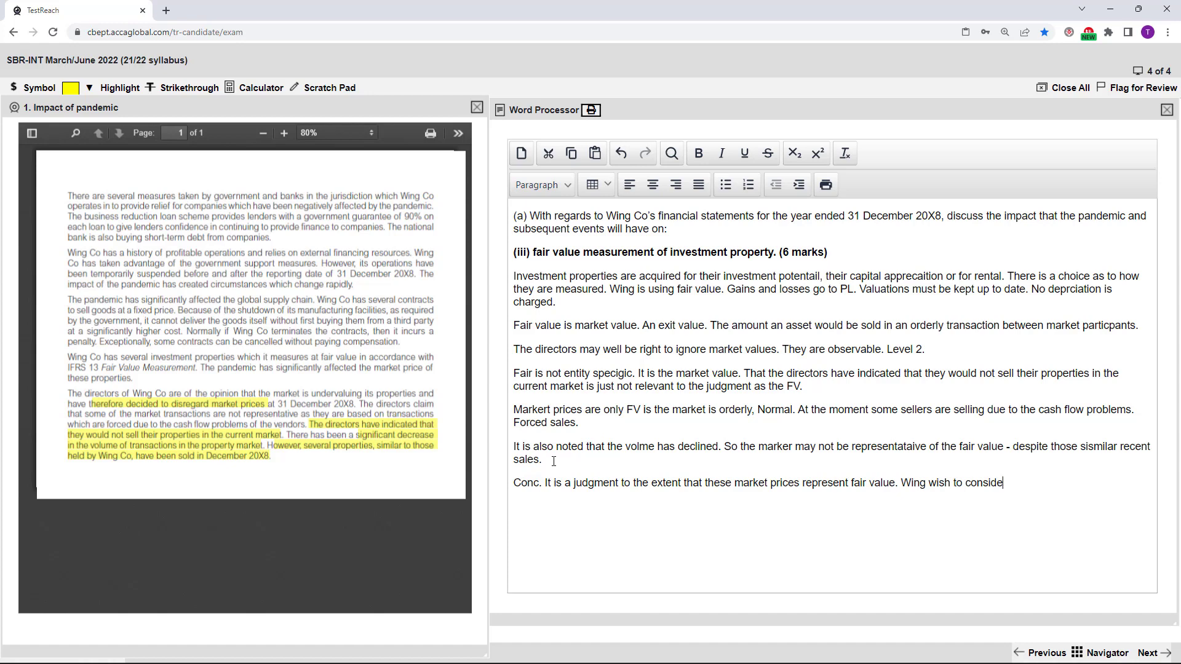
{"action": "type", "text": "r alternatives ways of arr"}
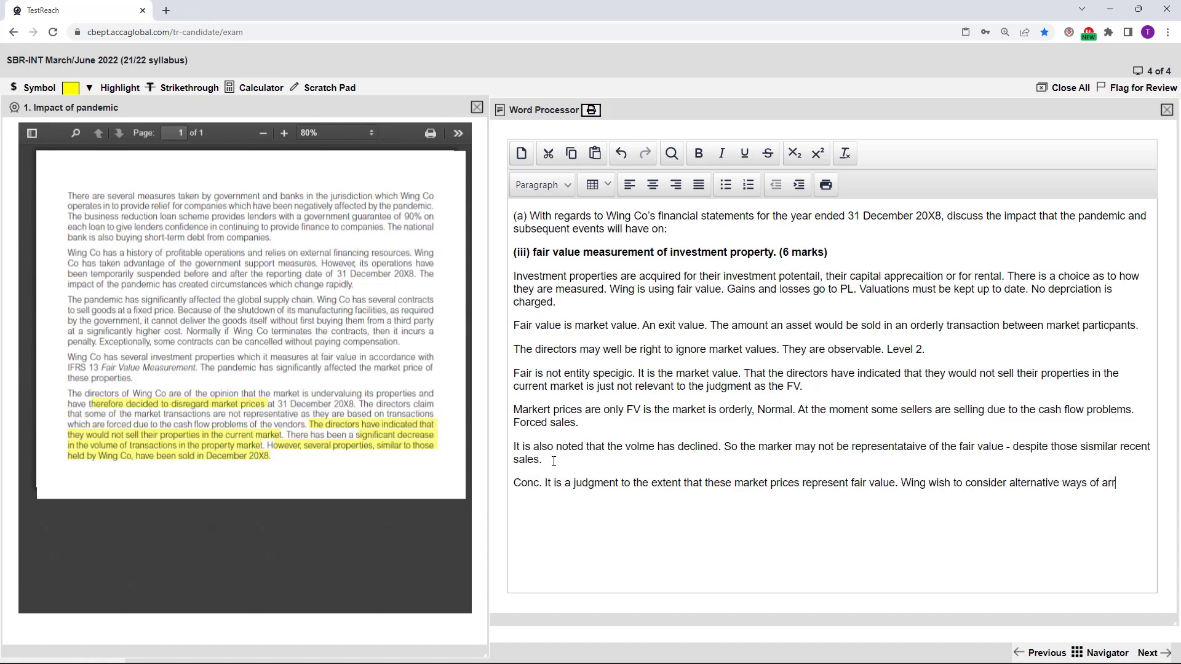
{"action": "type", "text": "iving at fair value. eg base on incoe"}
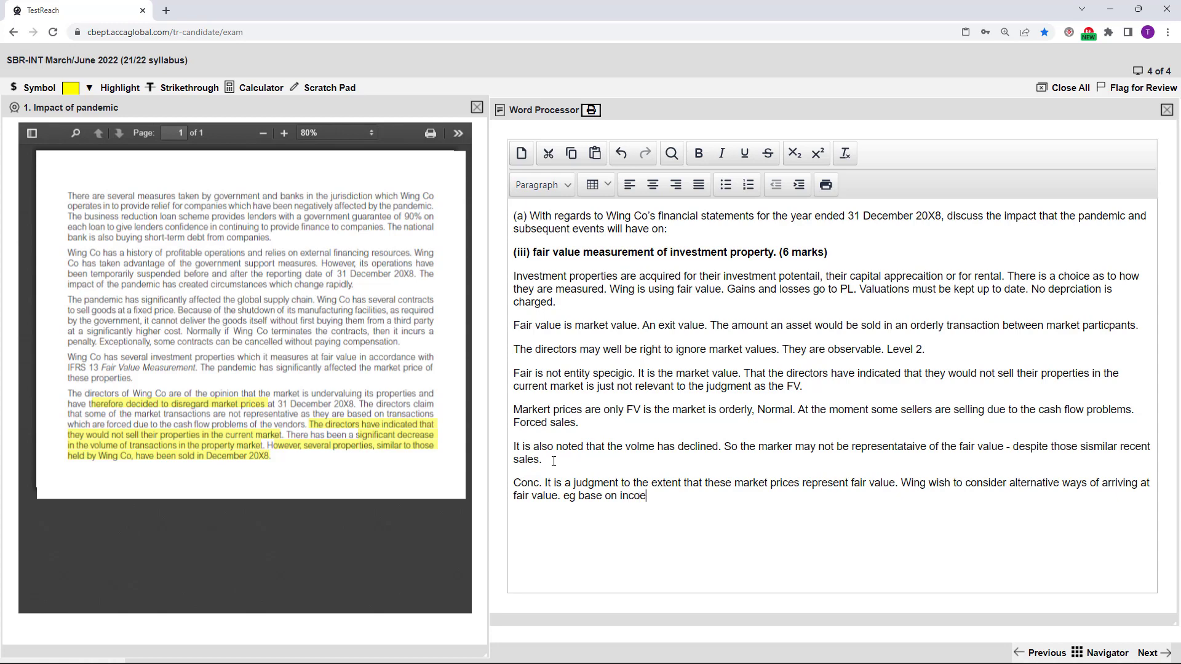
{"action": "key", "text": "BackSpace"}
{"action": "type", "text": "me."}
Correct "Markert" to "Market" and merge the "Fair value is market value" paragraph into the answer's opening paragraph
{"action": "left_click", "coordinate": [542, 409]}
{"action": "key", "text": "BackSpace"}
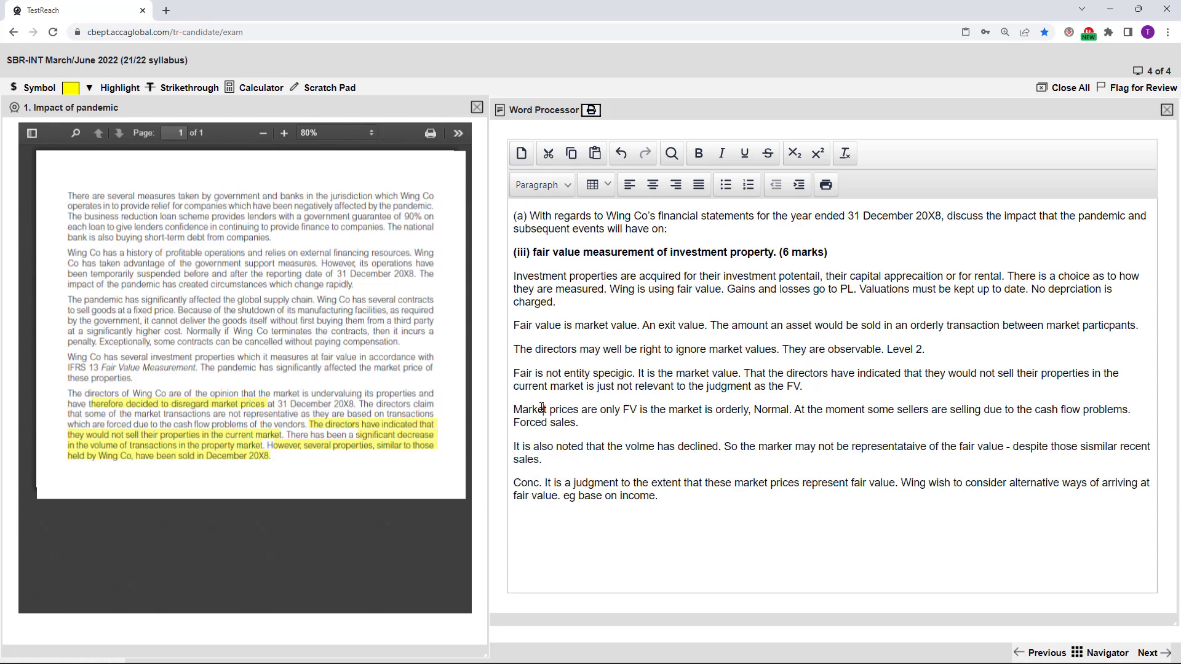
{"action": "left_click", "coordinate": [567, 307]}
{"action": "key", "text": "Delete"}
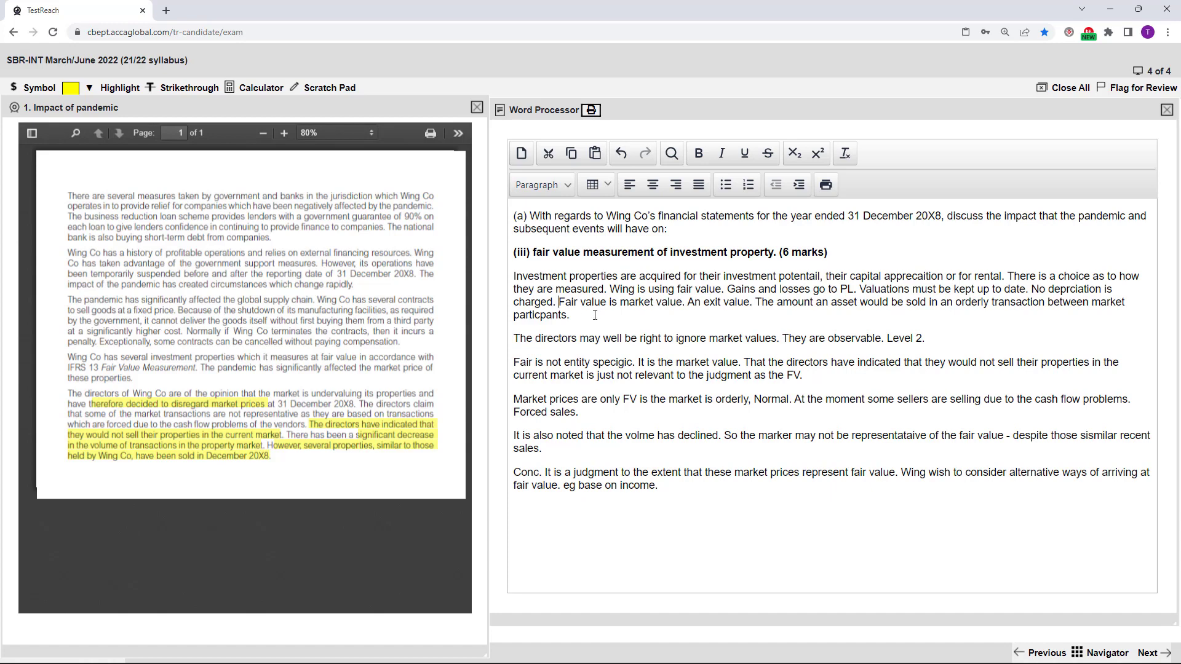
Merge the "The directors may well be right" and "Fair is not entity specigic" paragraphs into the opening paragraph
{"action": "key", "text": "Right"}
{"action": "key", "text": "Right"}
{"action": "key", "text": "Right"}
{"action": "key", "text": "Right"}
{"action": "key", "text": "Delete"}
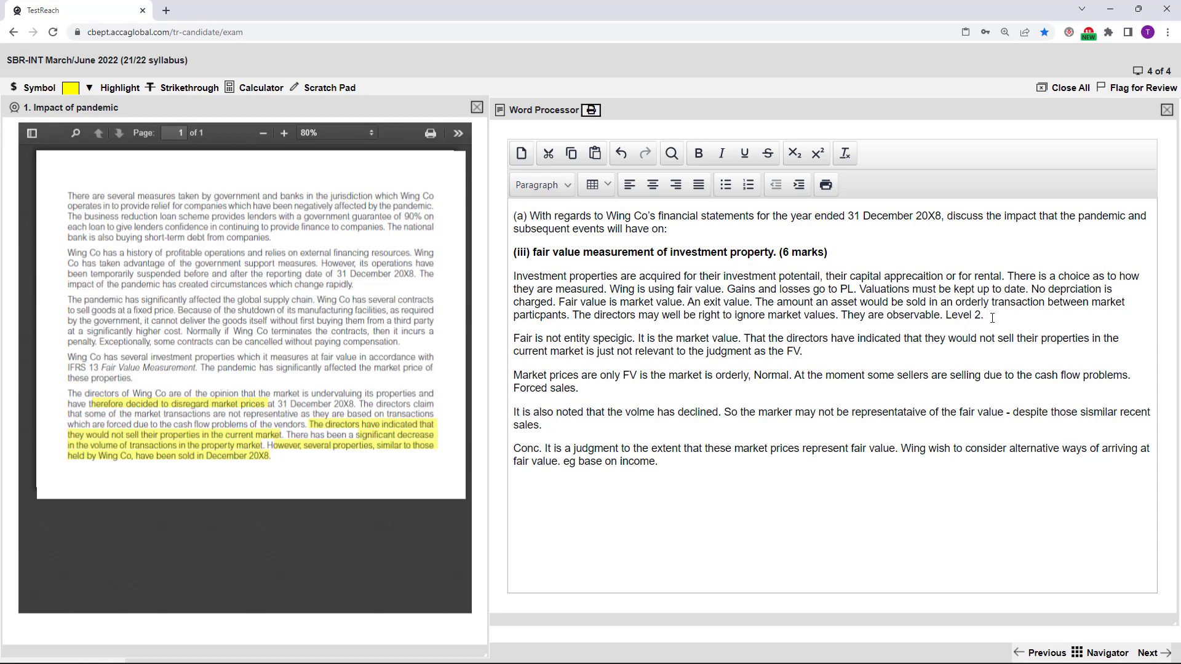
{"action": "key", "text": "Delete"}
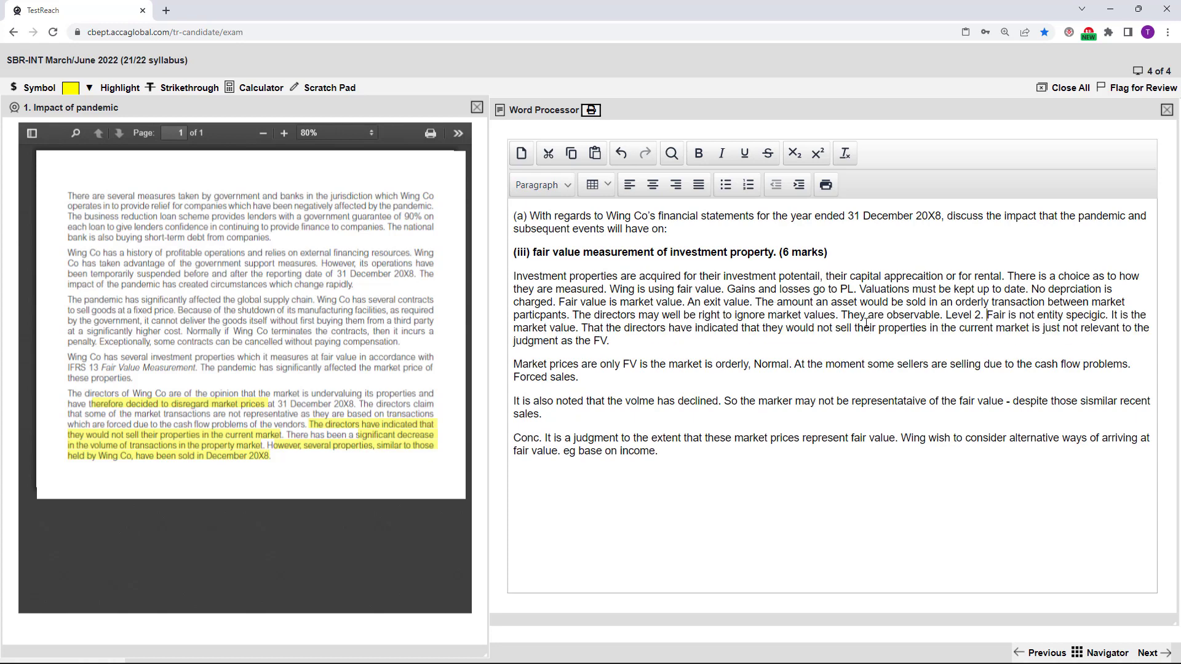
Merge the "Market prices are only FV" and "It is also noted" paragraphs into the opening paragraph
{"action": "left_click", "coordinate": [627, 342]}
{"action": "key", "text": "Delete"}
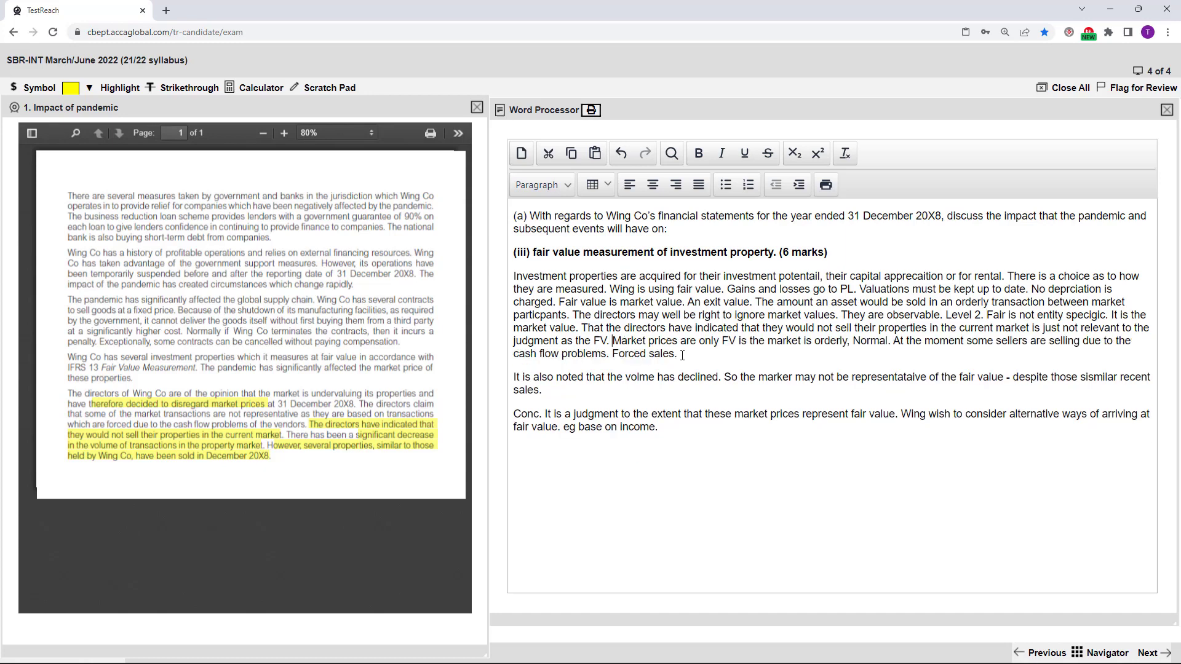
{"action": "key", "text": "Down"}
{"action": "key", "text": "Right"}
{"action": "key", "text": "Right"}
{"action": "key", "text": "Right"}
{"action": "key", "text": "Right"}
{"action": "key", "text": "Right"}
{"action": "key", "text": "Right"}
{"action": "key", "text": "Right"}
{"action": "key", "text": "Right"}
{"action": "key", "text": "Right"}
{"action": "key", "text": "Right"}
{"action": "key", "text": "Delete"}
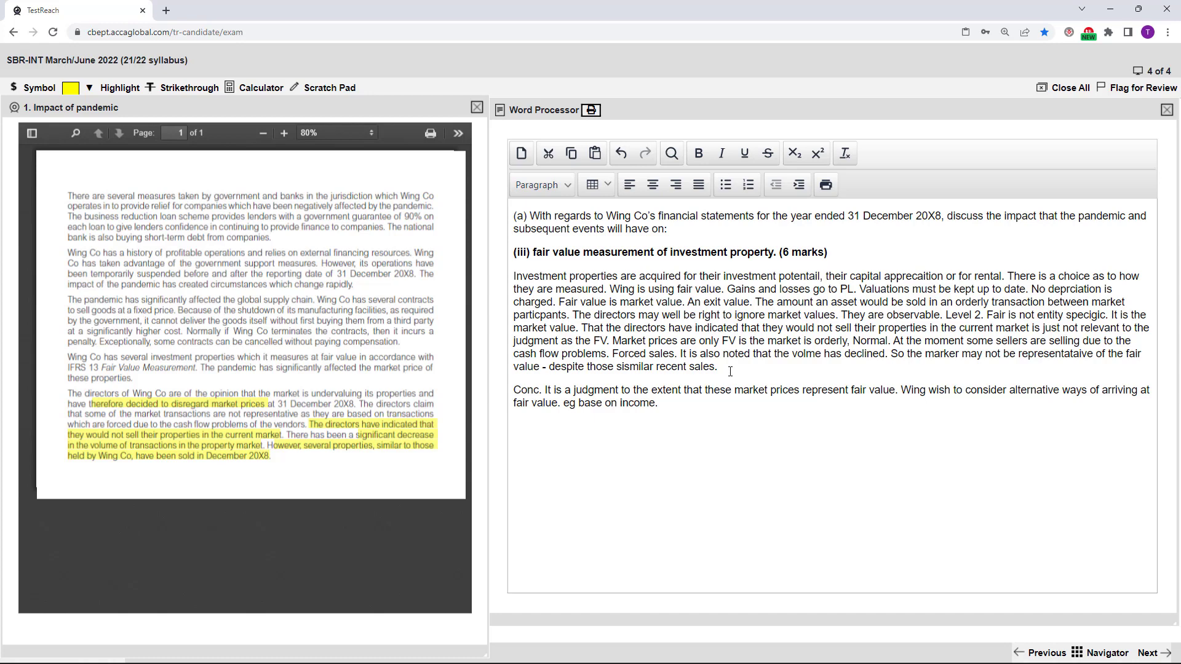
Merge the concluding "Conc." paragraph into the paragraph above it
{"action": "key", "text": "Down"}
{"action": "key", "text": "Right"}
{"action": "key", "text": "Right"}
{"action": "key", "text": "End"}
{"action": "key", "text": "Delete"}
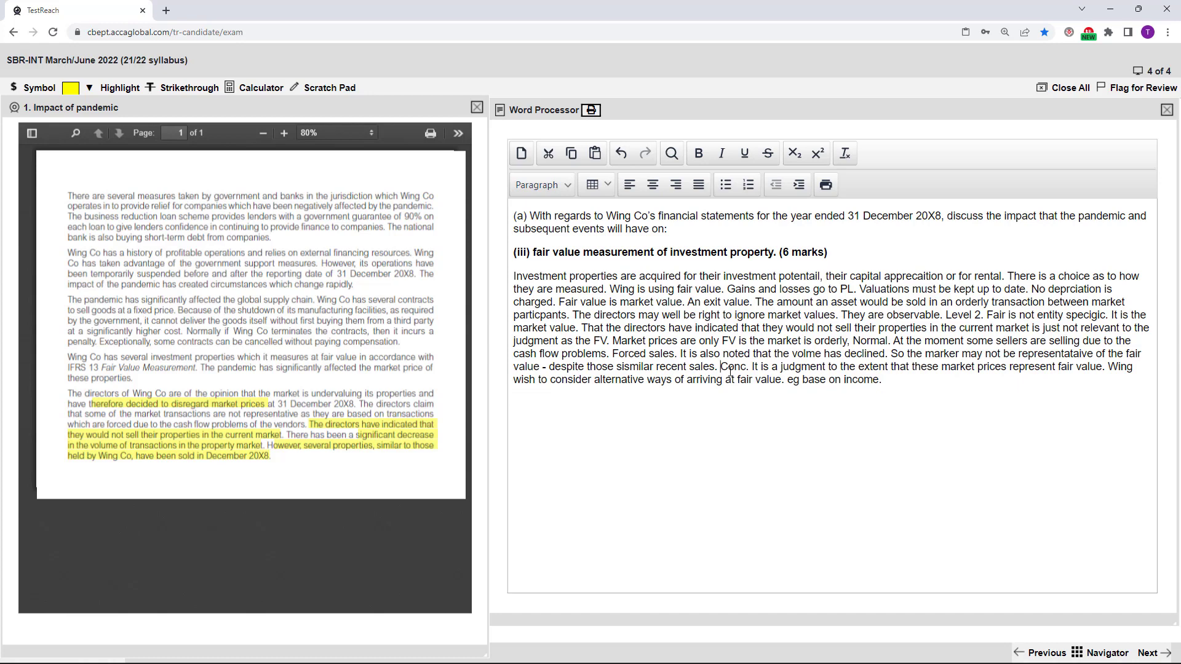